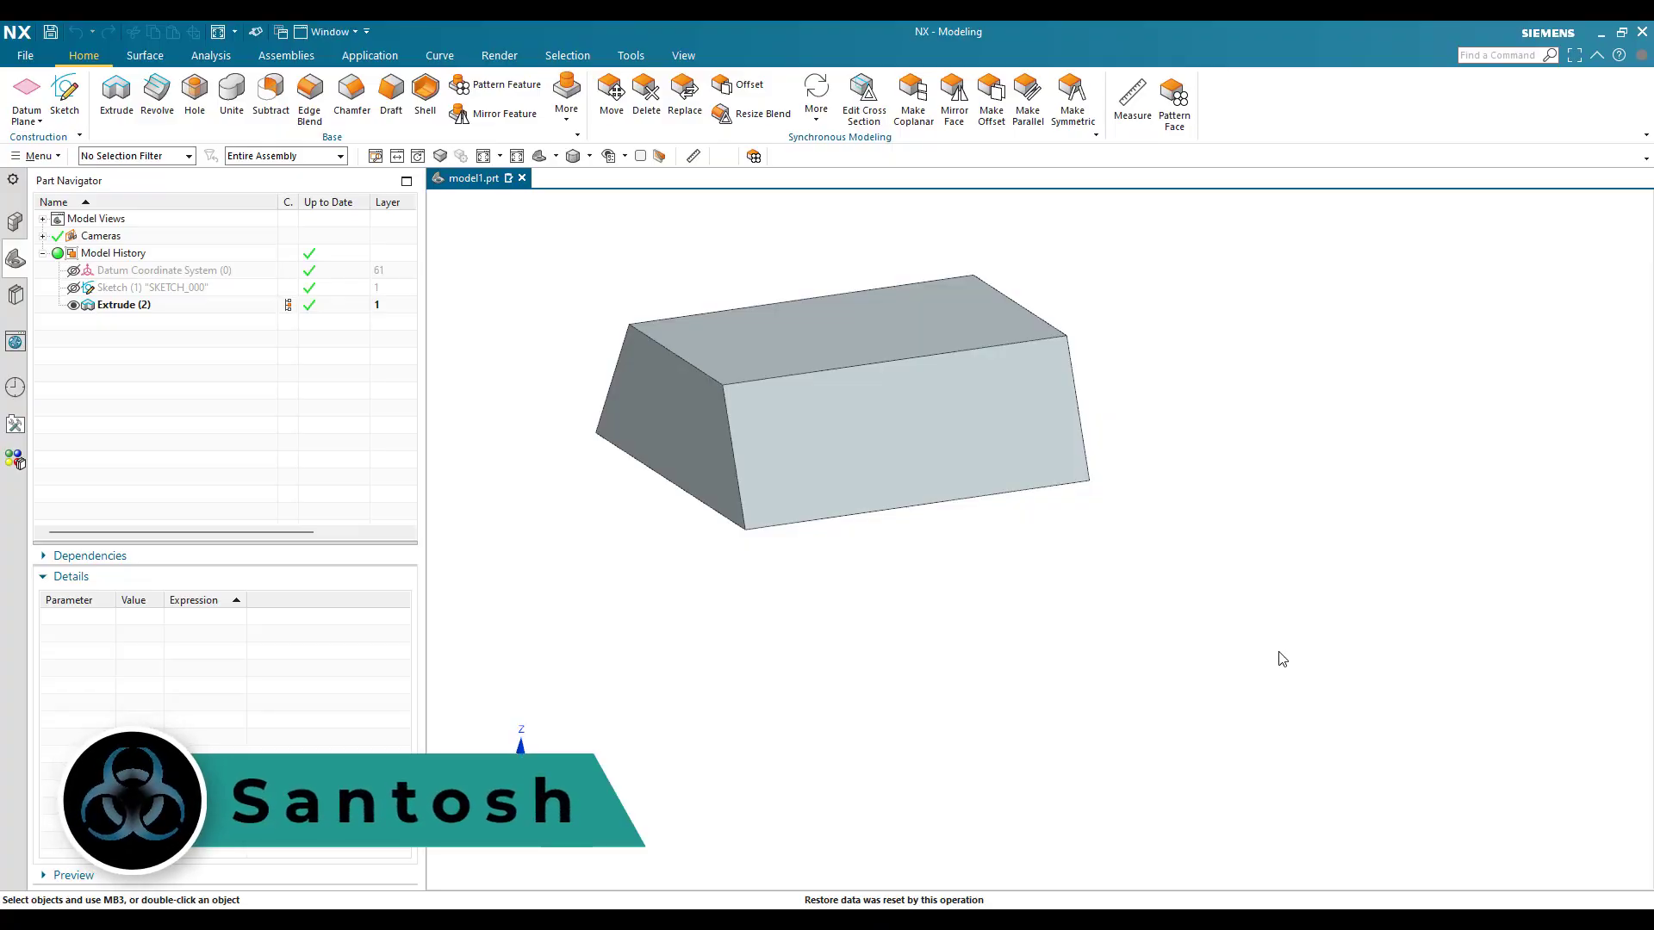
Orbit the trapezoidal block to inspect it, then start a new Edge Blend.
{"action": "mouse_move", "coordinate": [1010, 640]}
{"action": "middle_mouse_down"}
{"action": "mouse_move", "coordinate": [1048, 635]}
{"action": "mouse_move", "coordinate": [1022, 633]}
{"action": "middle_mouse_up"}
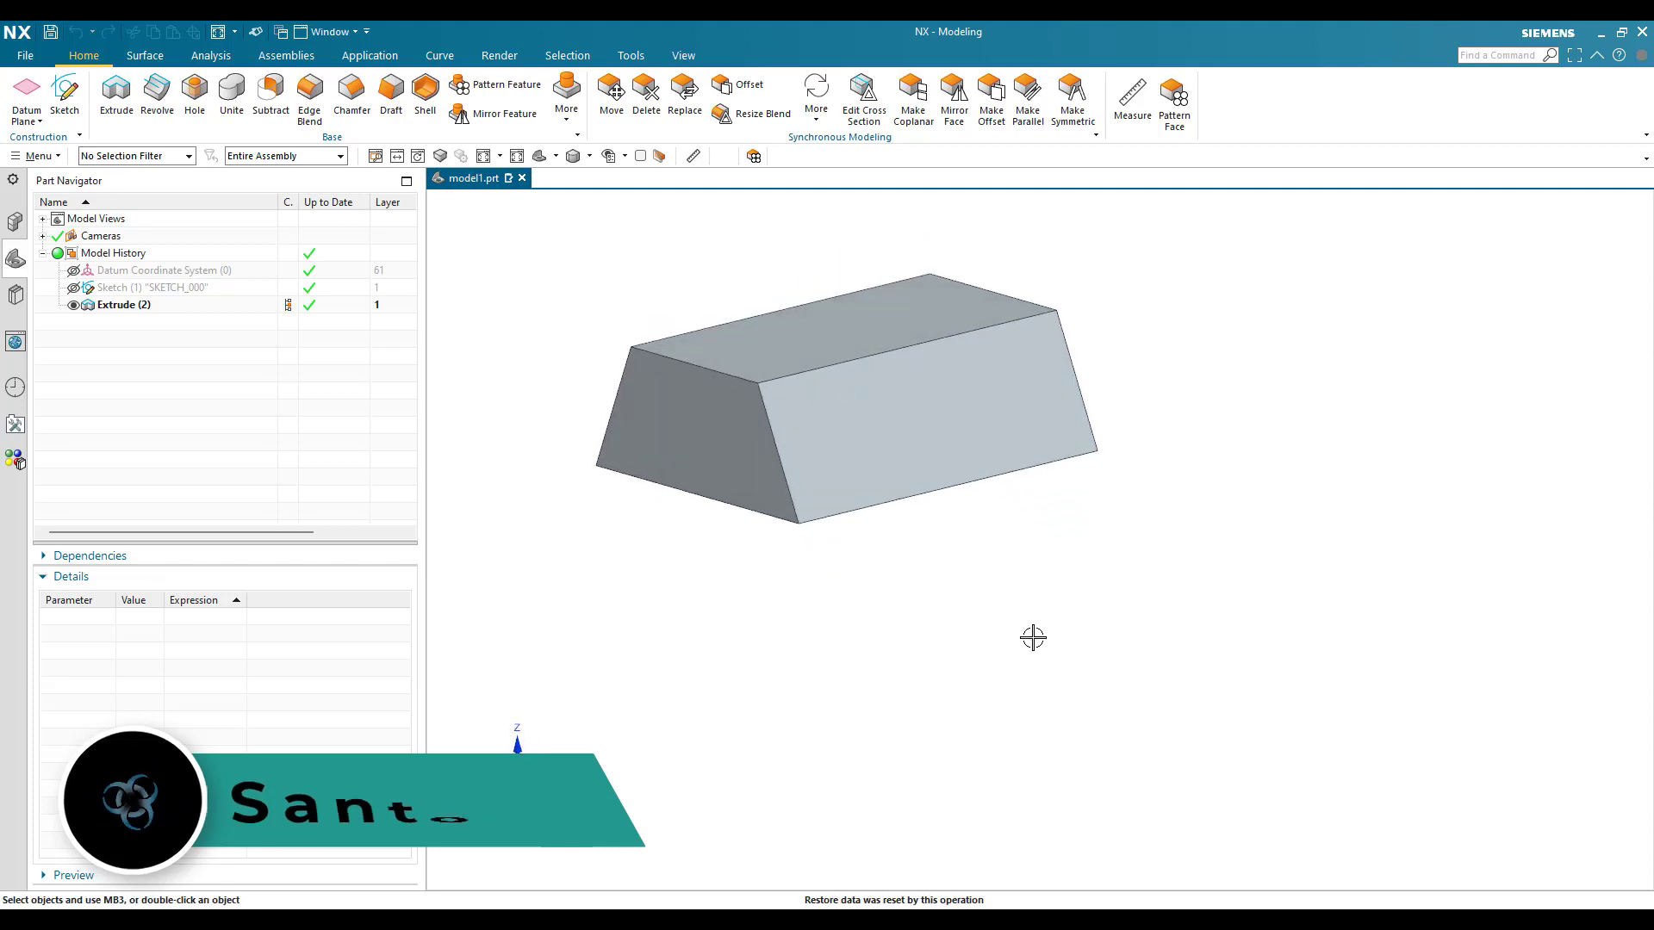
{"action": "left_click", "coordinate": [312, 116]}
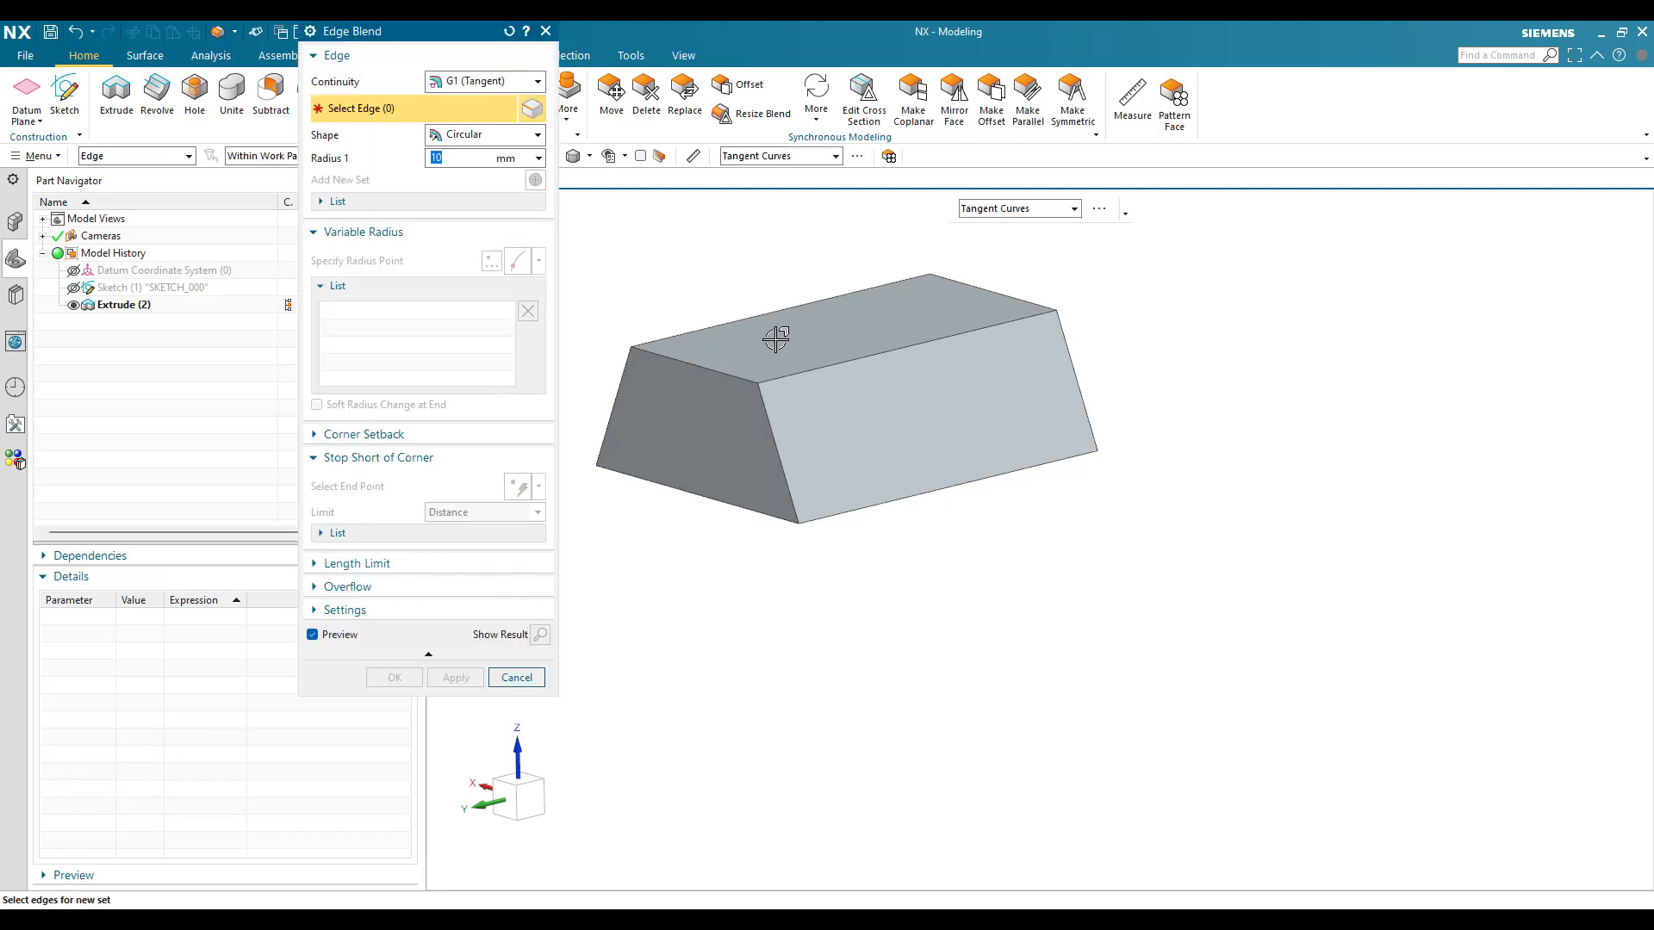
Blend the block's top front edge with a constant 10 mm radius.
{"action": "left_click", "coordinate": [821, 372]}
{"action": "scroll", "coordinate": [797, 358], "scroll_direction": "up", "scroll_amount": 5}
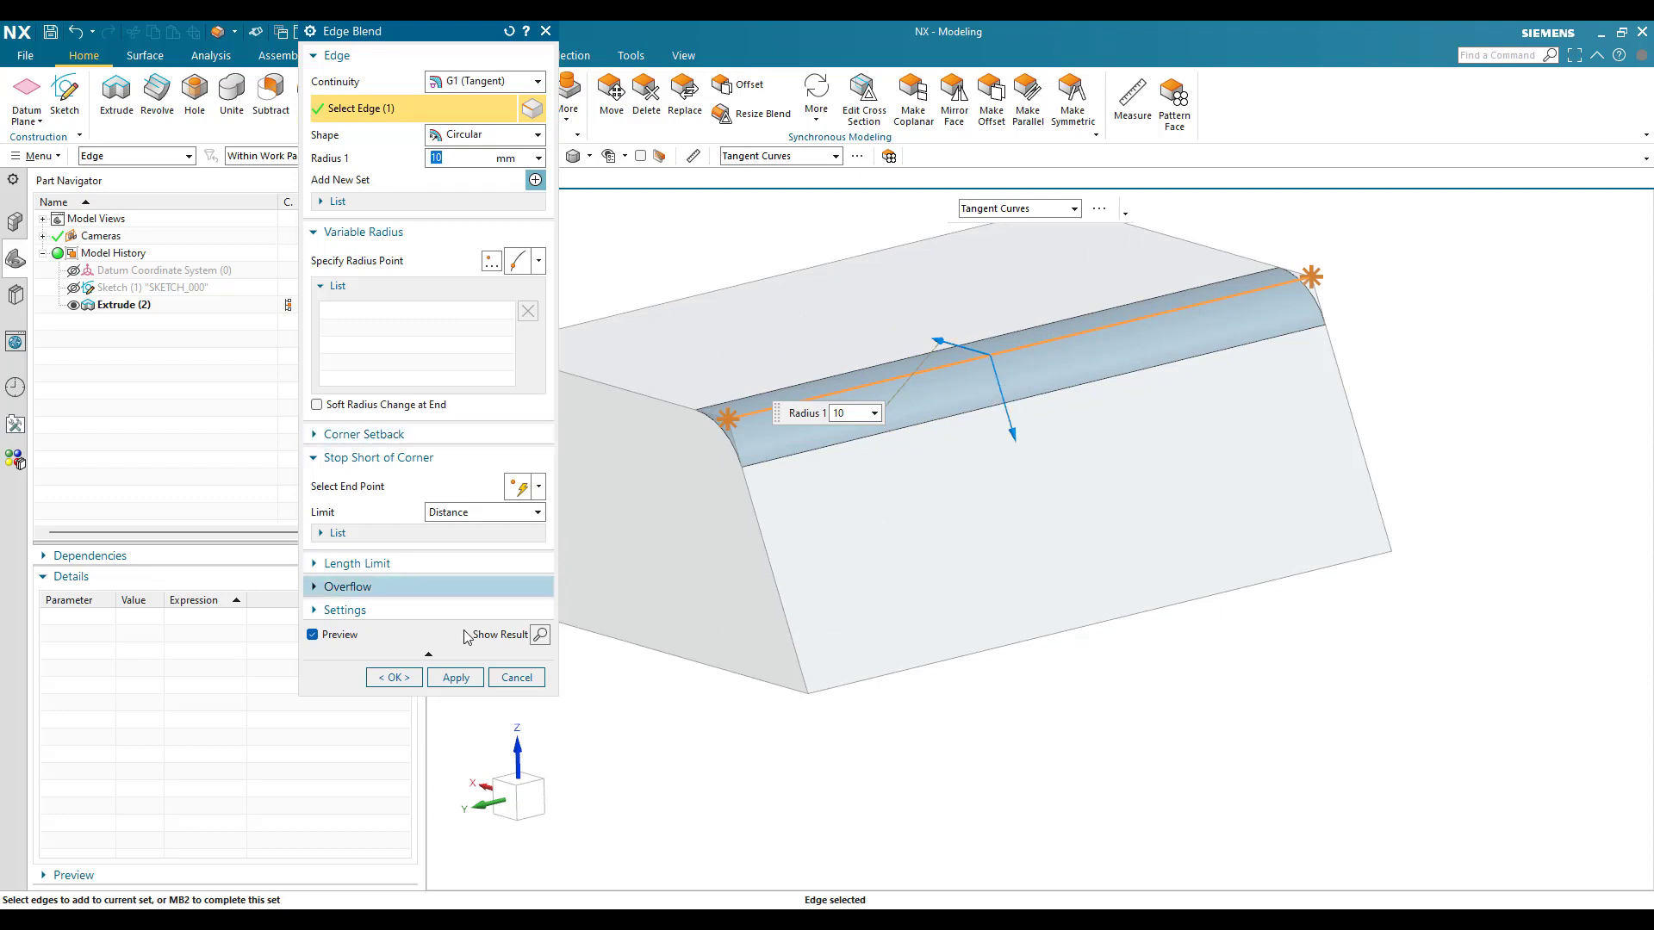
{"action": "left_click", "coordinate": [410, 676]}
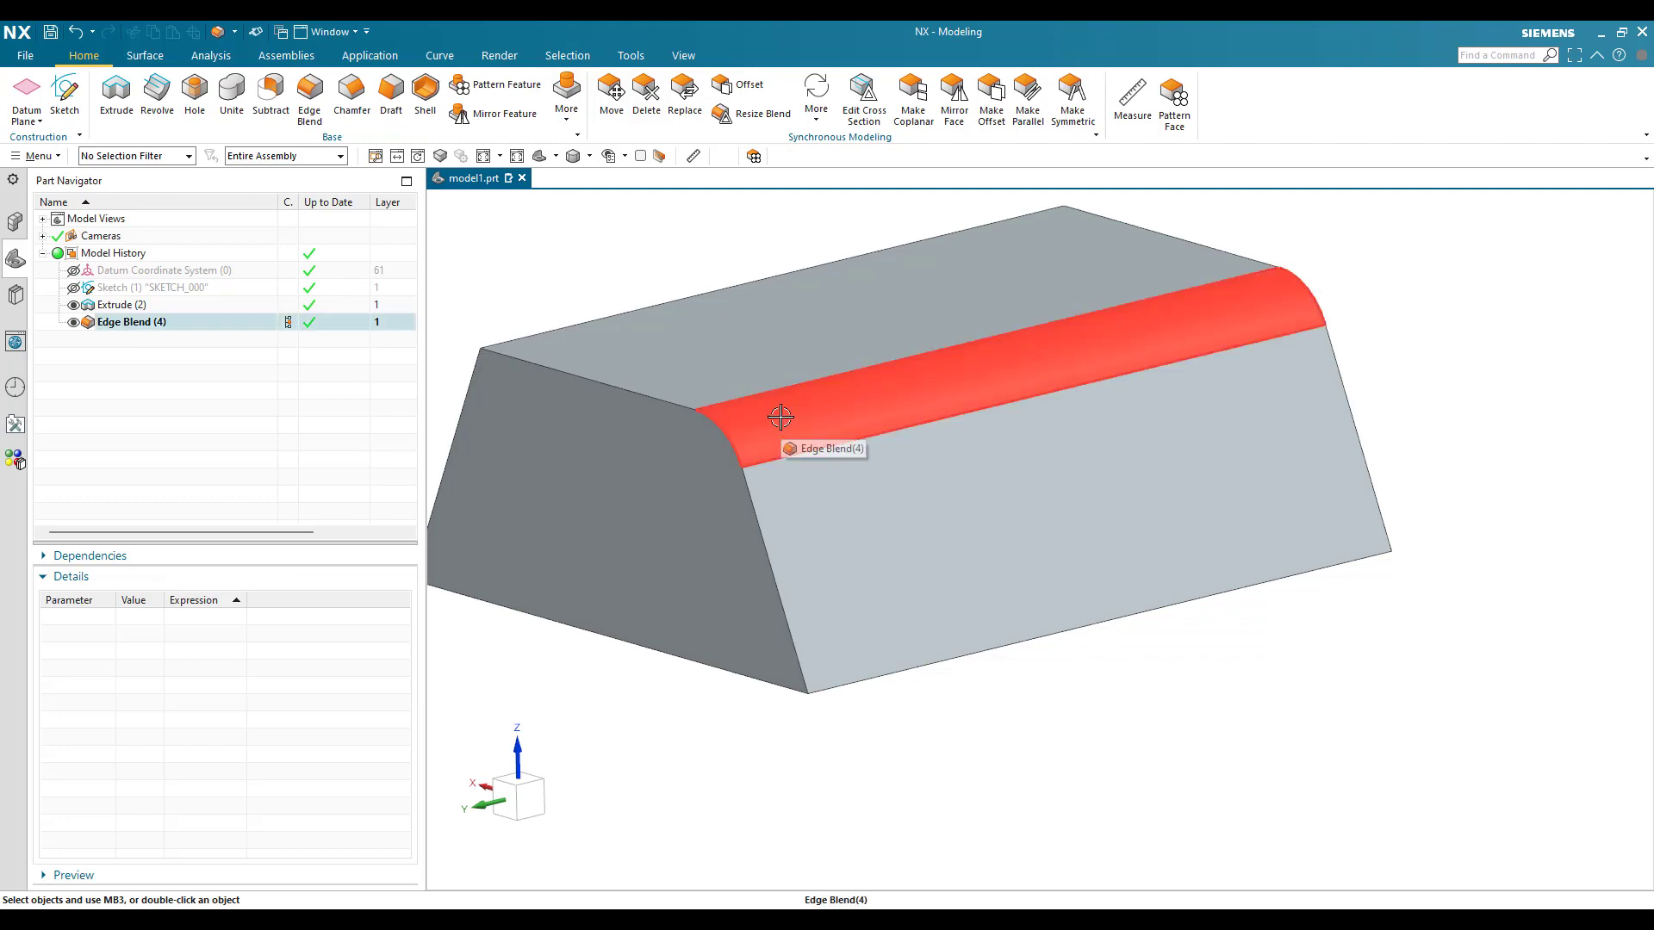
{"action": "middle_click_drag", "start_coordinate": [1131, 334], "coordinate": [871, 420]}
{"action": "scroll", "coordinate": [620, 542], "scroll_direction": "up", "scroll_amount": 5}
{"action": "mouse_move", "coordinate": [764, 473]}
{"action": "middle_mouse_down"}
{"action": "mouse_move", "coordinate": [760, 436]}
{"action": "mouse_move", "coordinate": [779, 452]}
{"action": "middle_mouse_up"}
{"action": "scroll", "coordinate": [780, 450], "scroll_direction": "down", "scroll_amount": 5}
{"action": "scroll", "coordinate": [797, 417], "scroll_direction": "up", "scroll_amount": 5}
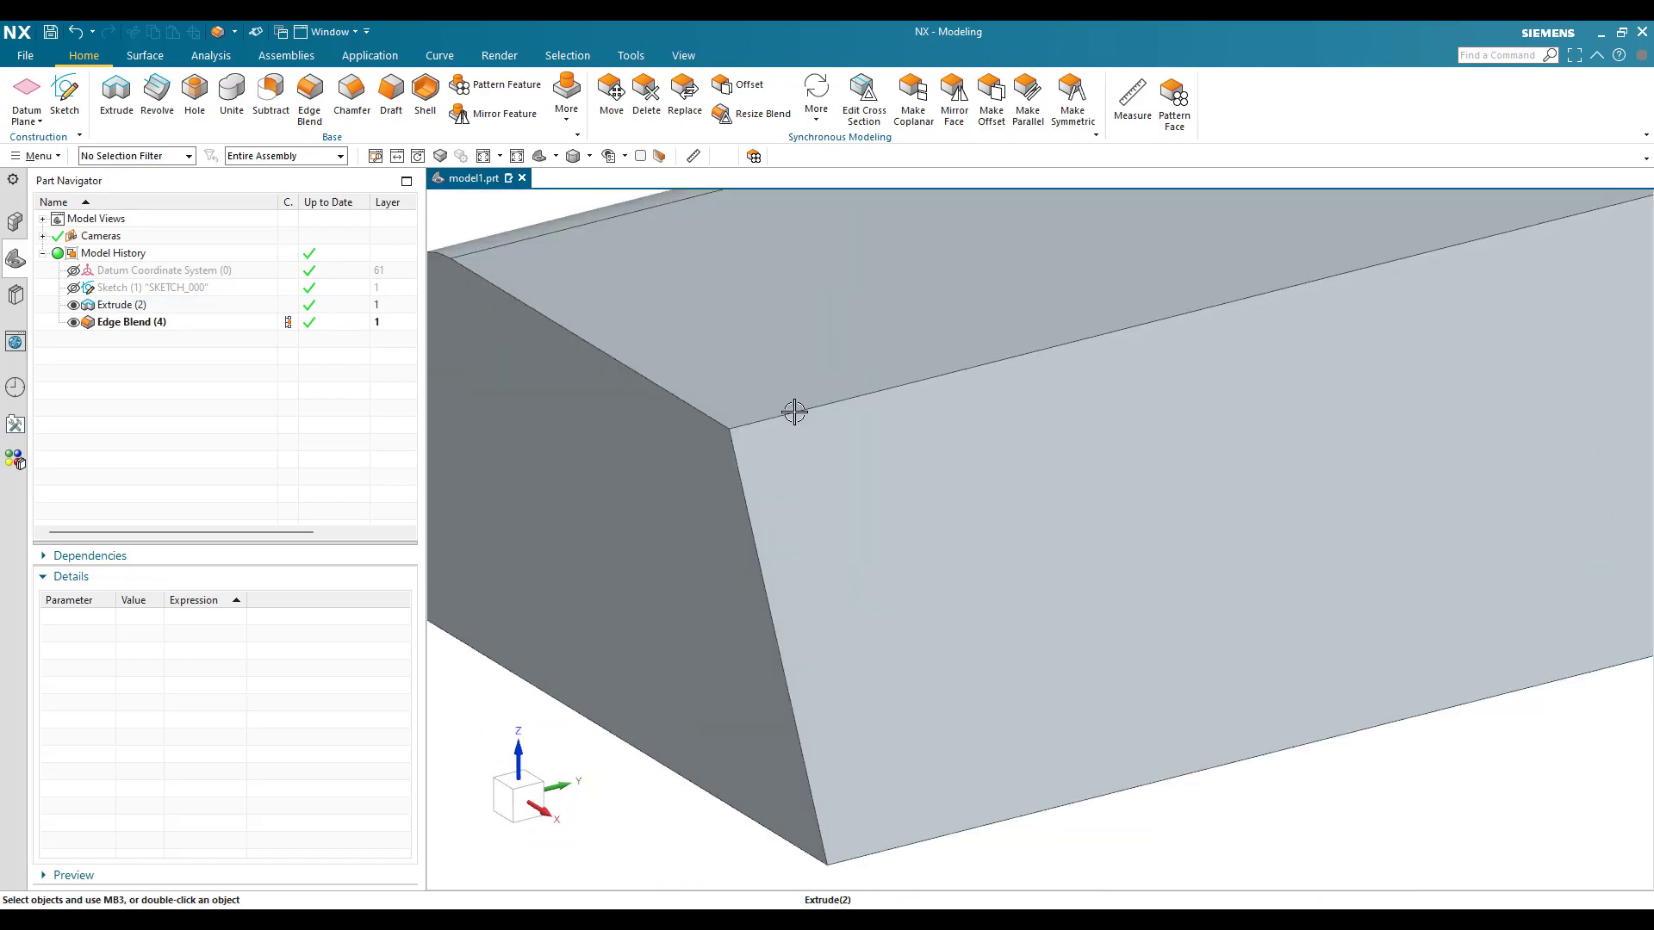
{"action": "scroll", "coordinate": [758, 437], "scroll_direction": "down", "scroll_amount": 4}
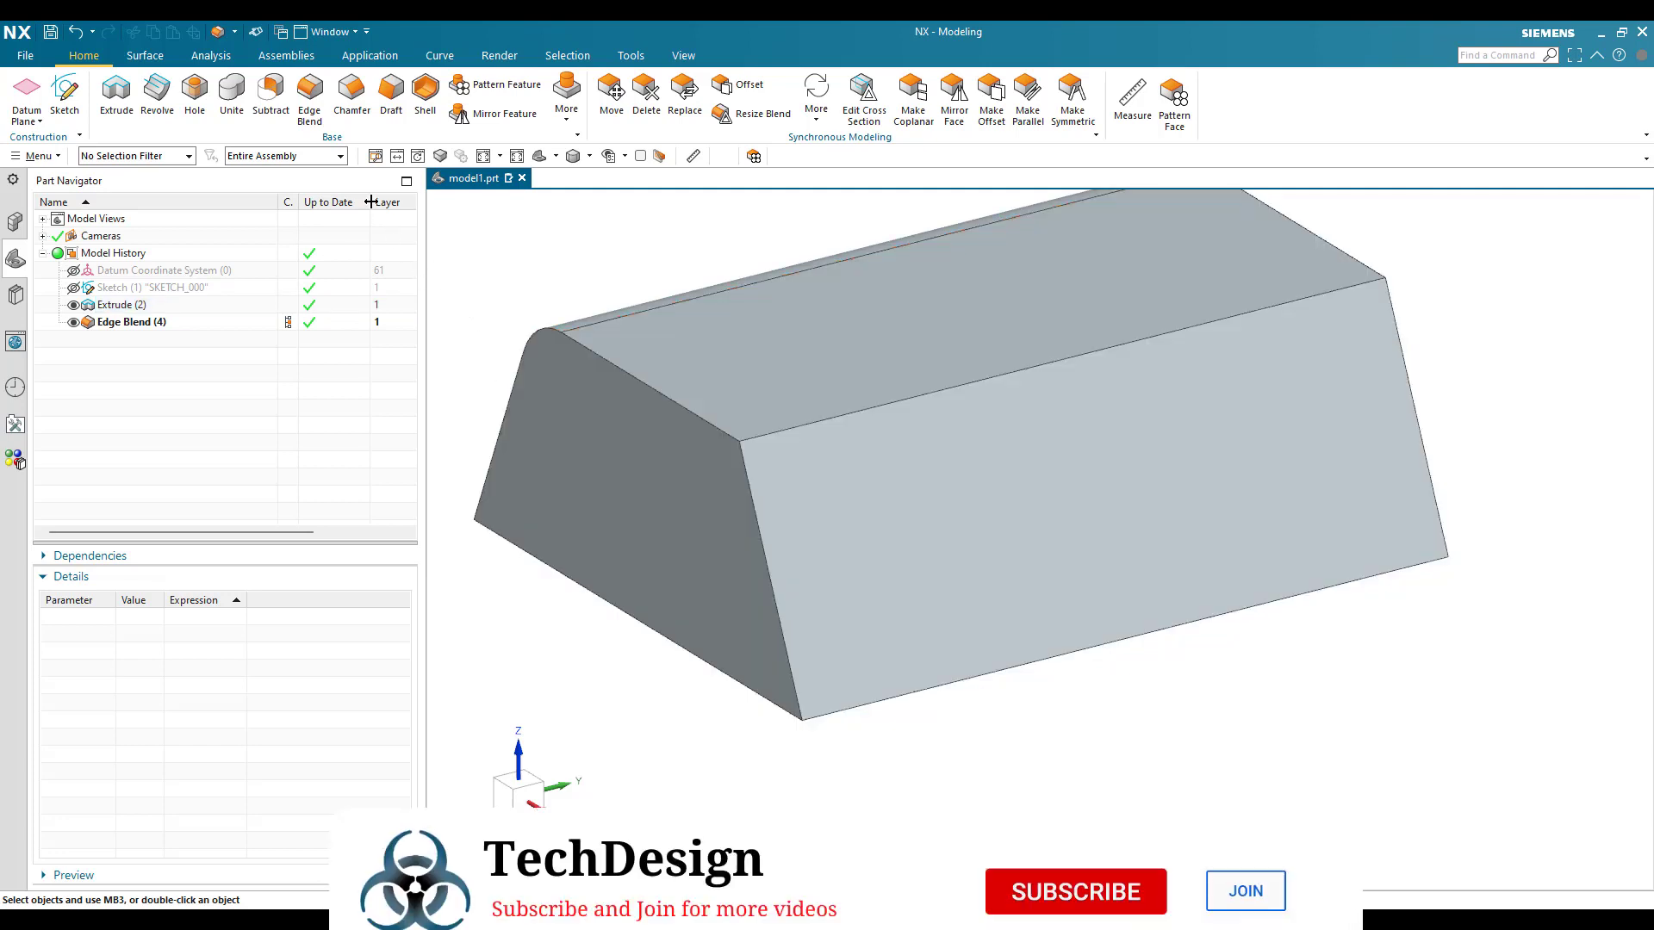
Start a second edge blend on the other sharp top edge and begin specifying radius points.
{"action": "left_click", "coordinate": [316, 116]}
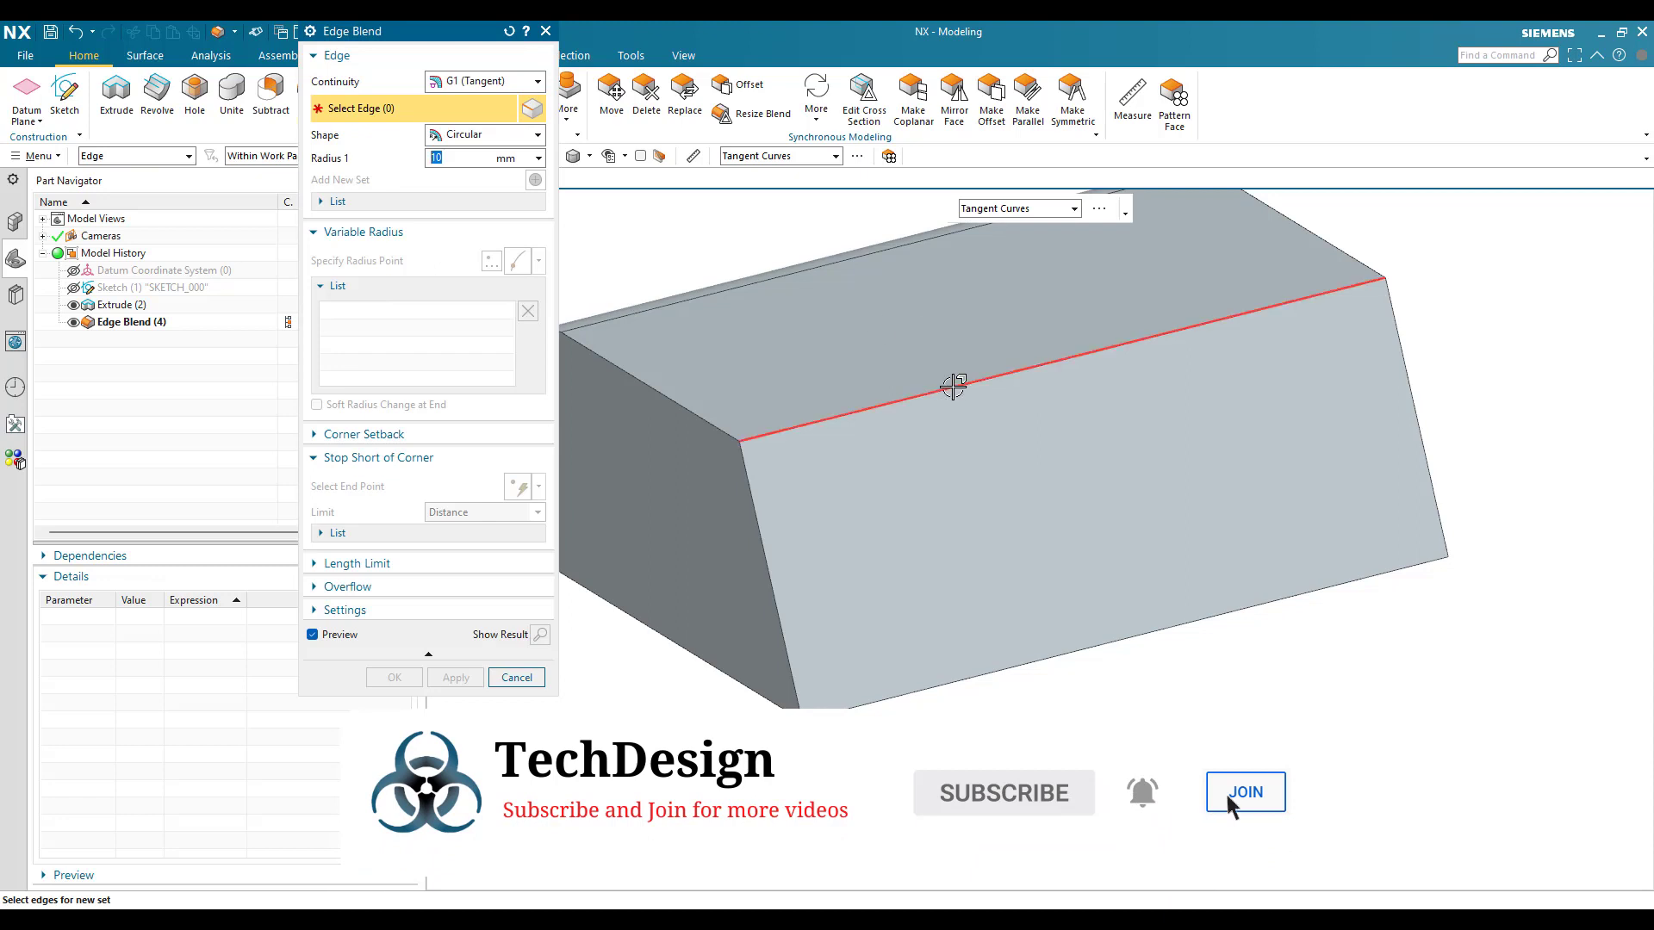
{"action": "left_click", "coordinate": [953, 387]}
{"action": "middle_click_drag", "start_coordinate": [935, 491], "coordinate": [1168, 488]}
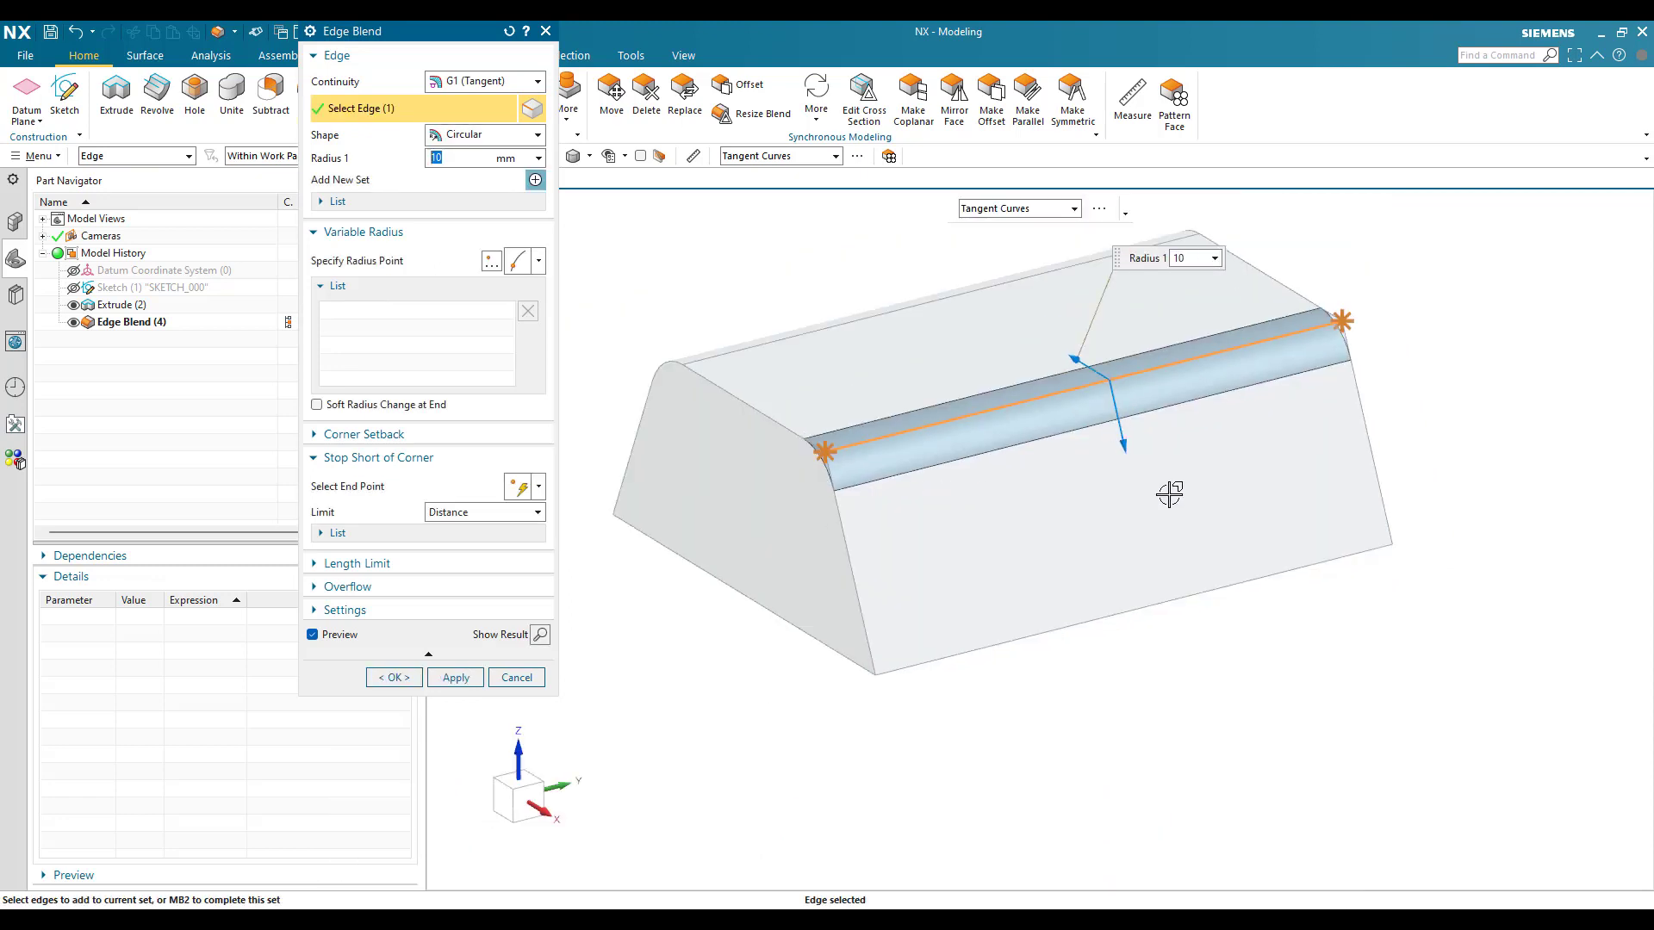
{"action": "scroll", "coordinate": [1078, 400], "scroll_direction": "up", "scroll_amount": 3}
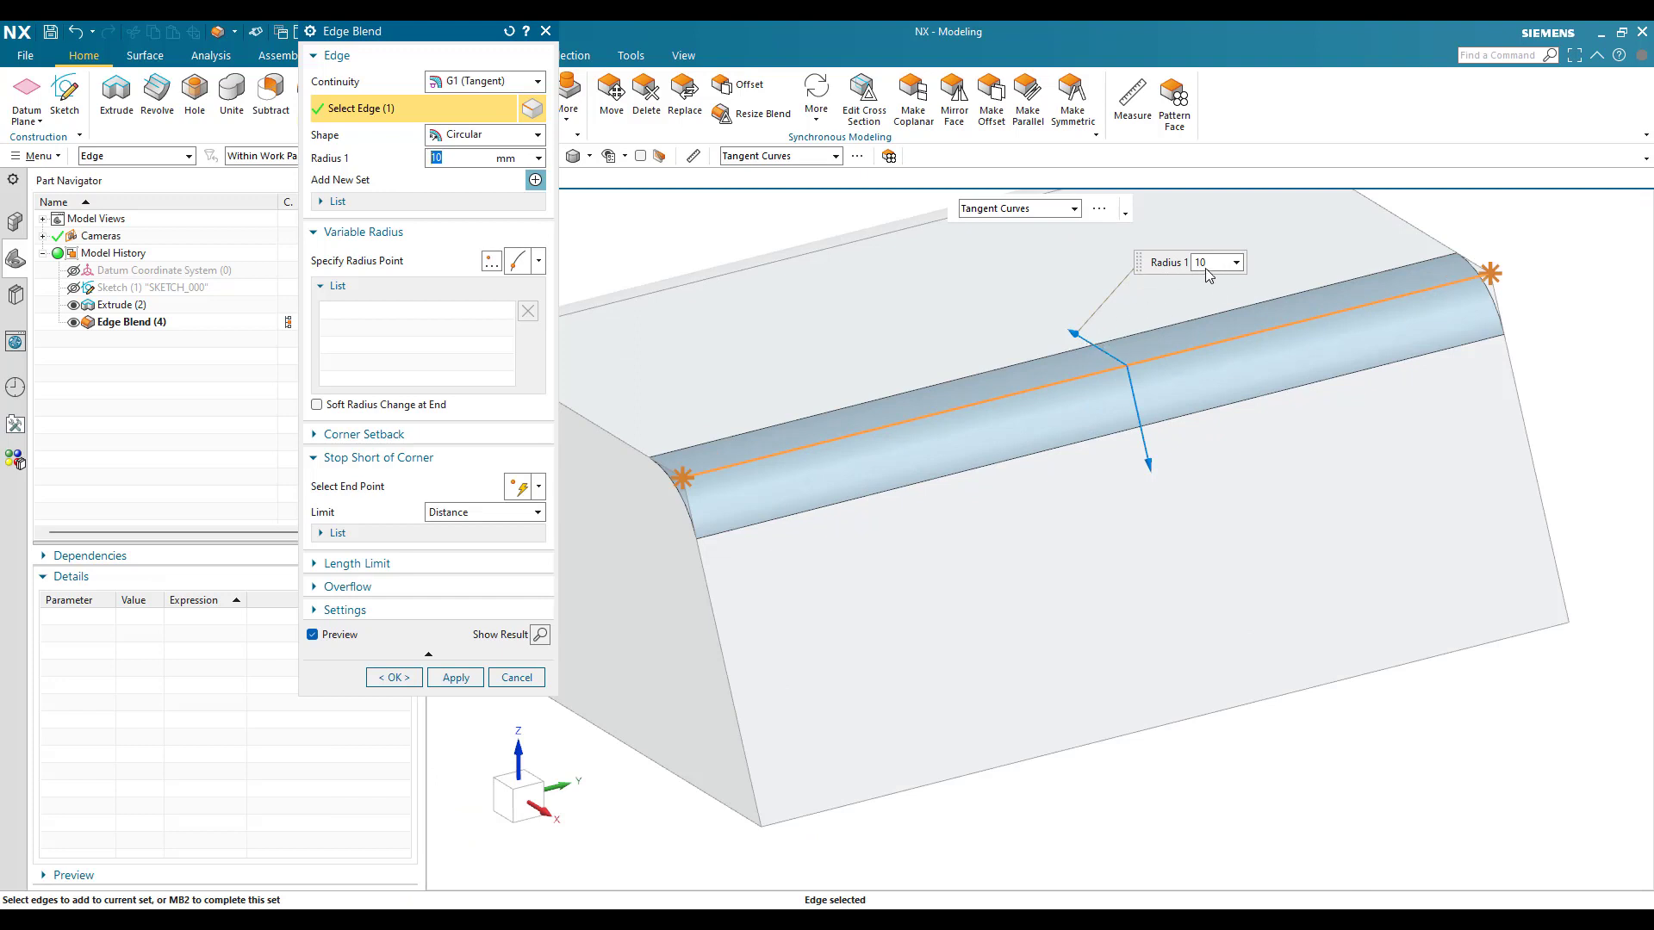
{"action": "left_click", "coordinate": [385, 263]}
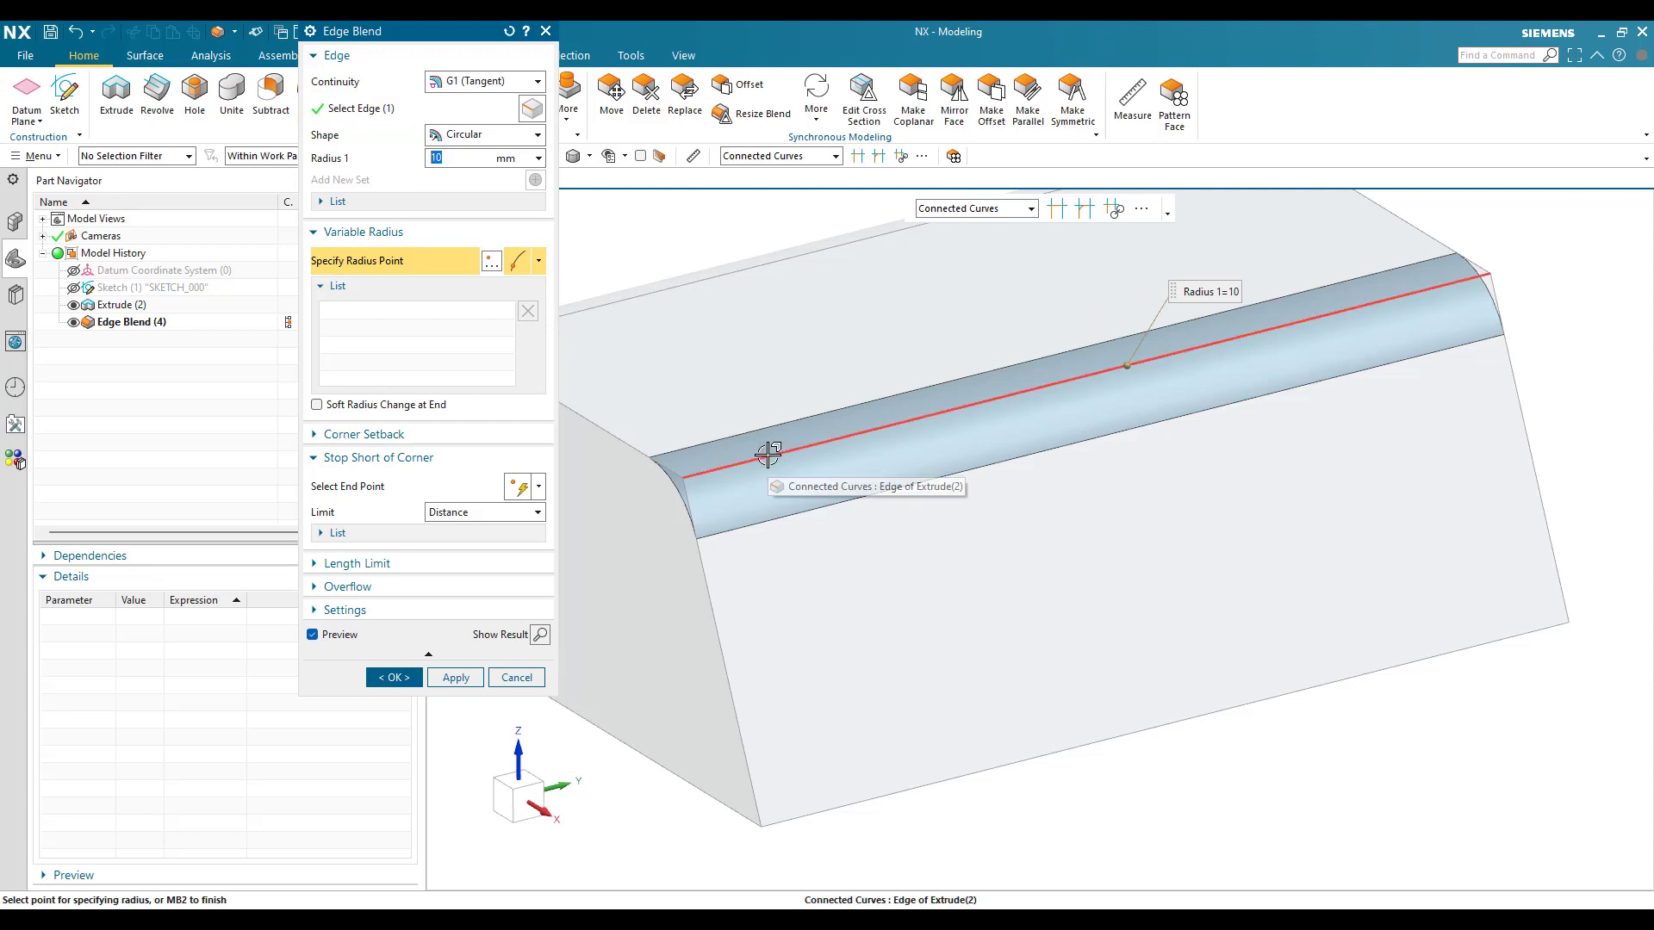
Place V Radius 1 at 10 mm near the edge's end using Point on Curve/Edge.
{"action": "left_click", "coordinate": [539, 270]}
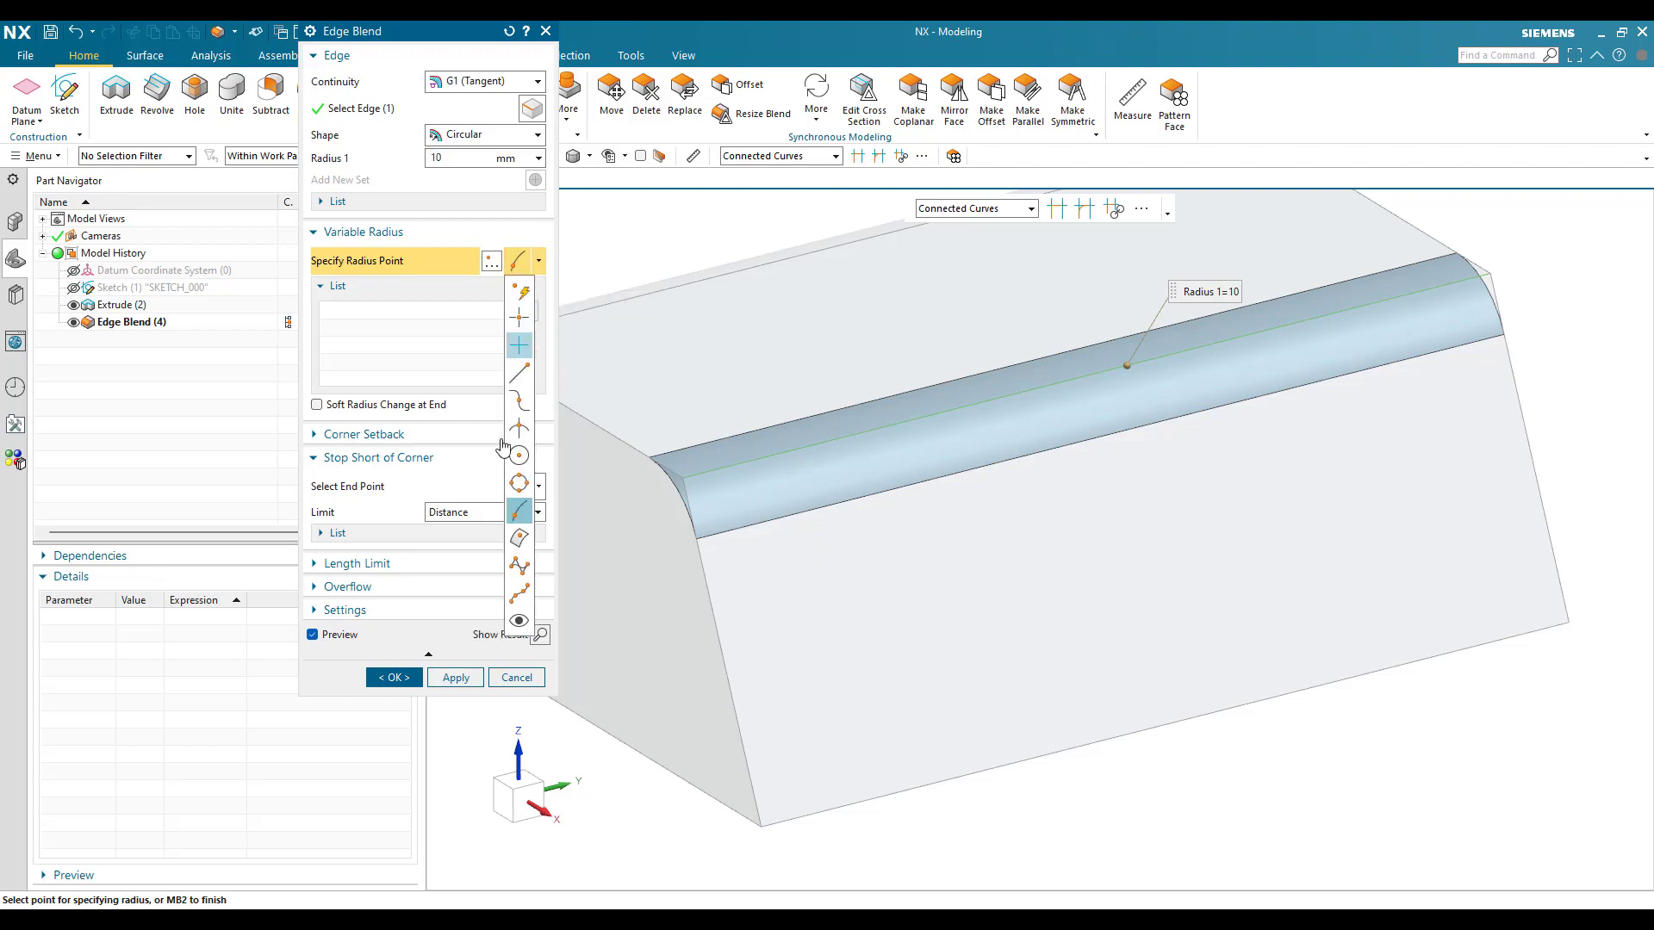
{"action": "left_click", "coordinate": [519, 516]}
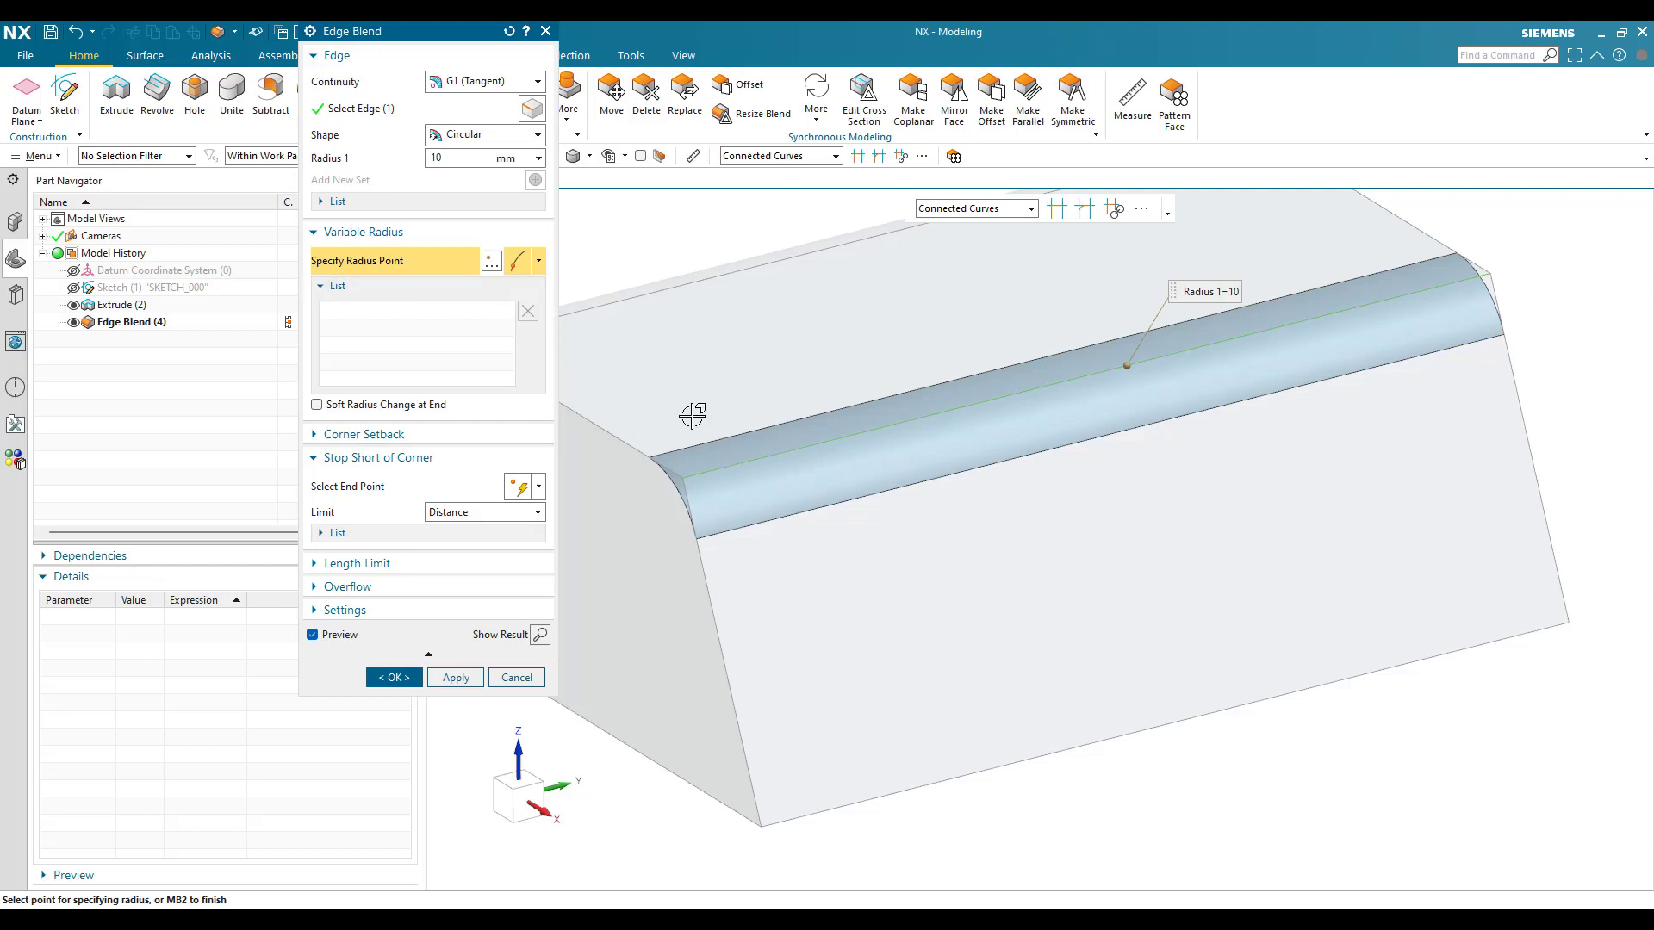
{"action": "left_click", "coordinate": [728, 466]}
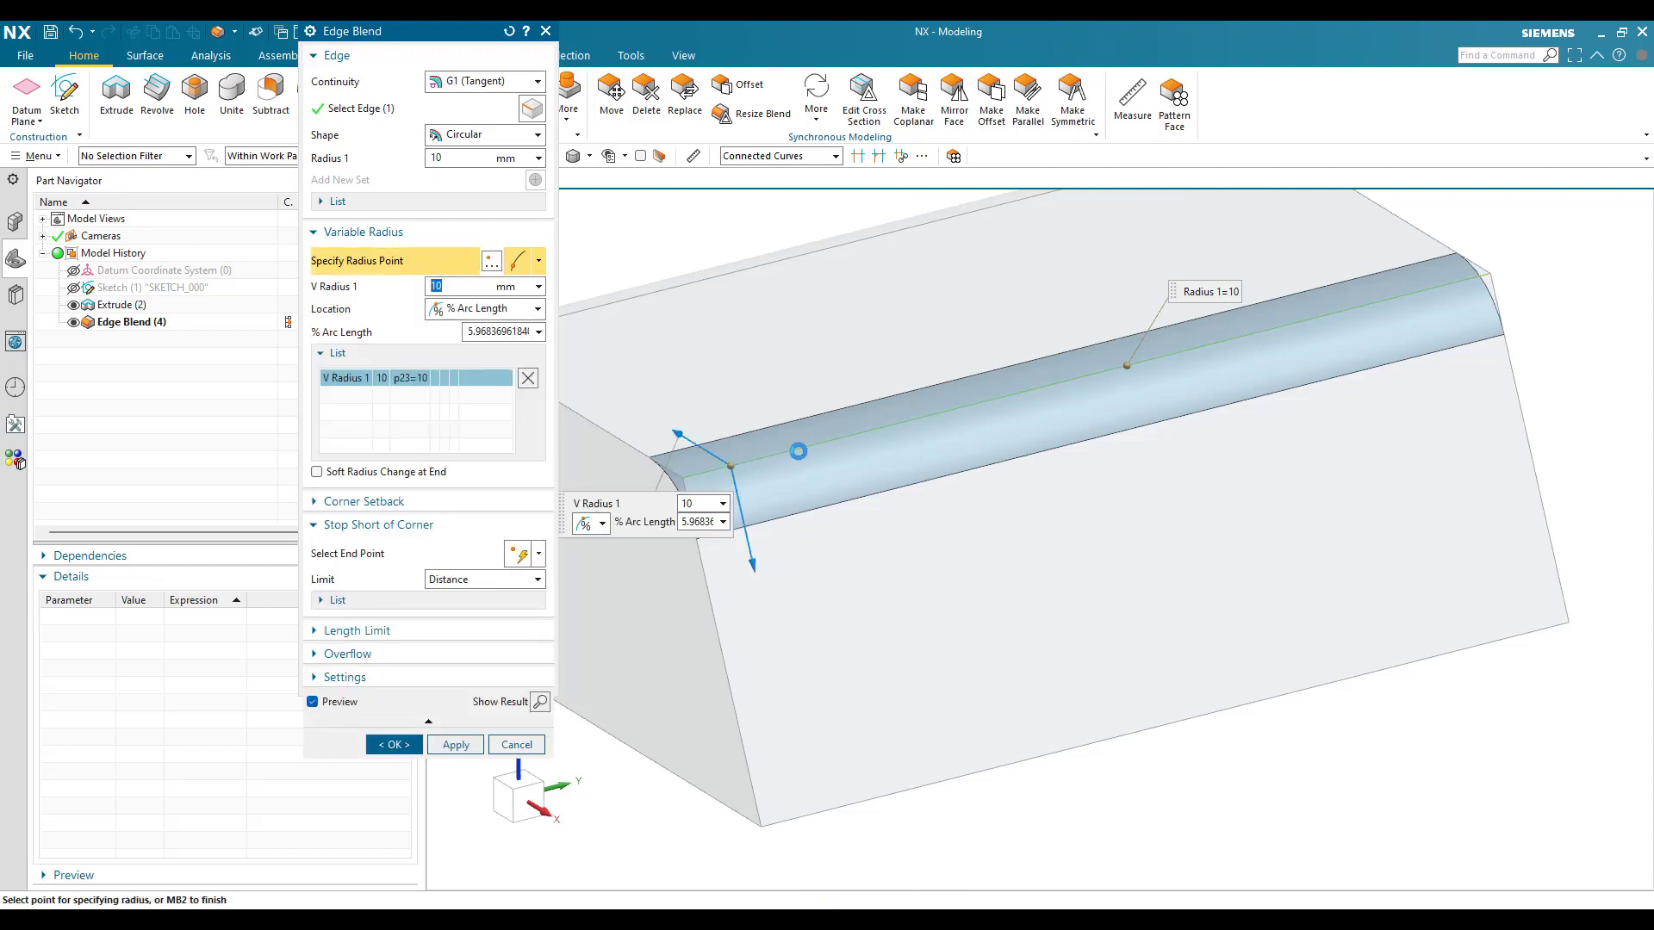
Add V Radius points 2–5 along the blend edge, each at 10 mm.
{"action": "scroll", "coordinate": [810, 453], "scroll_direction": "up", "scroll_amount": 2}
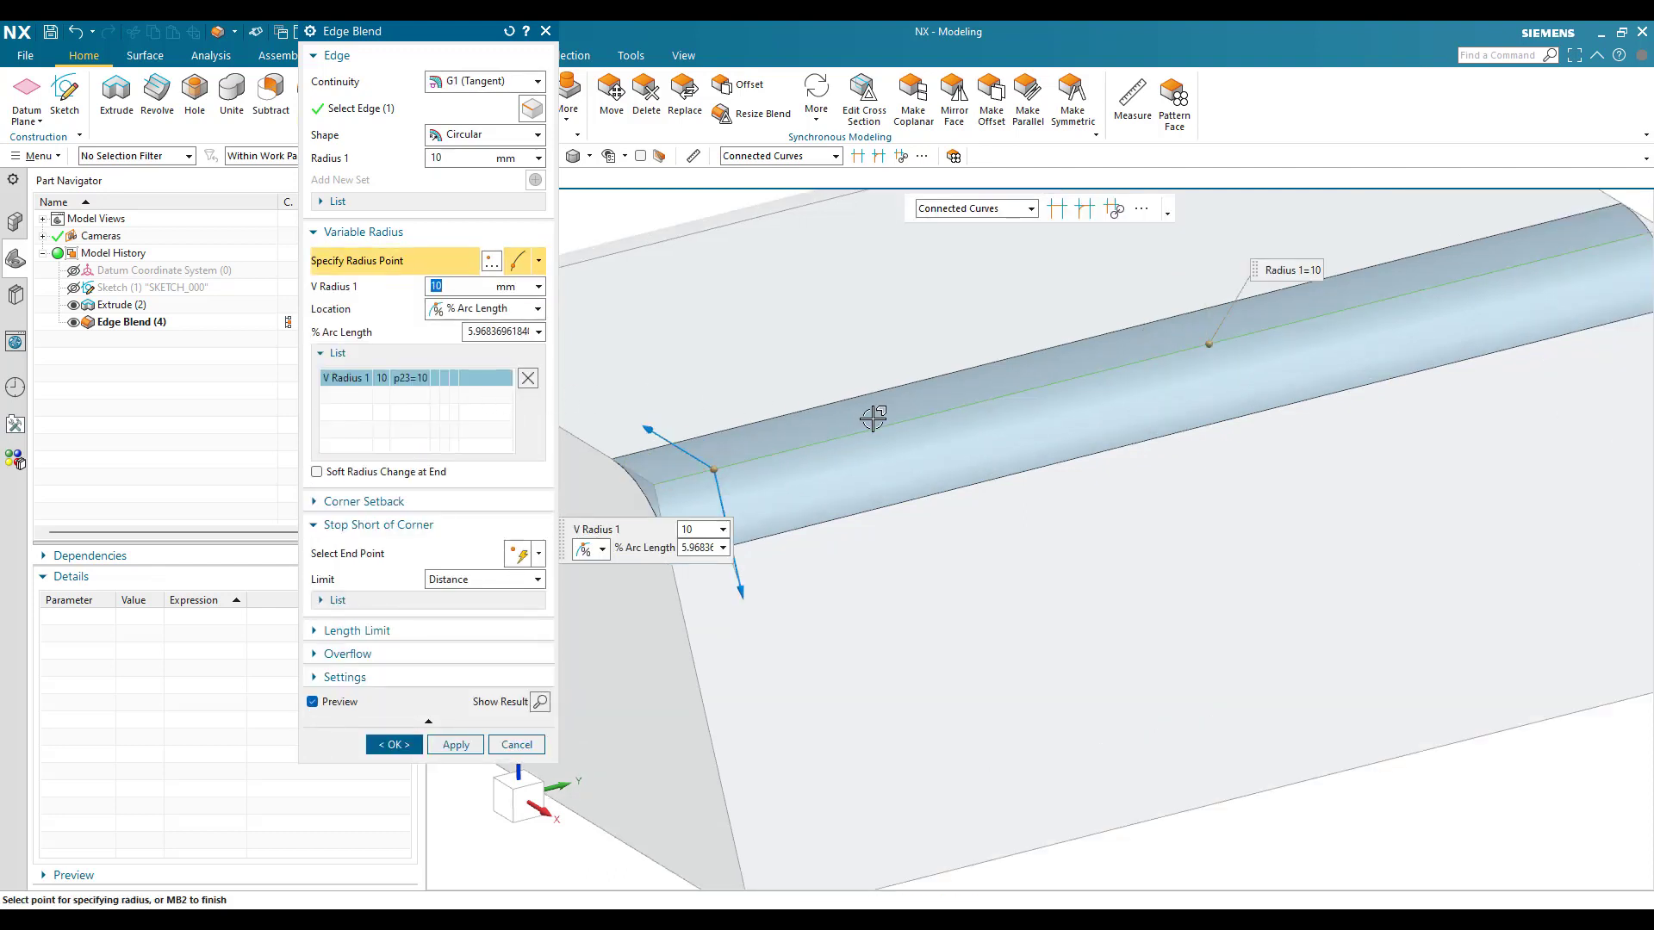
{"action": "left_click", "coordinate": [879, 426]}
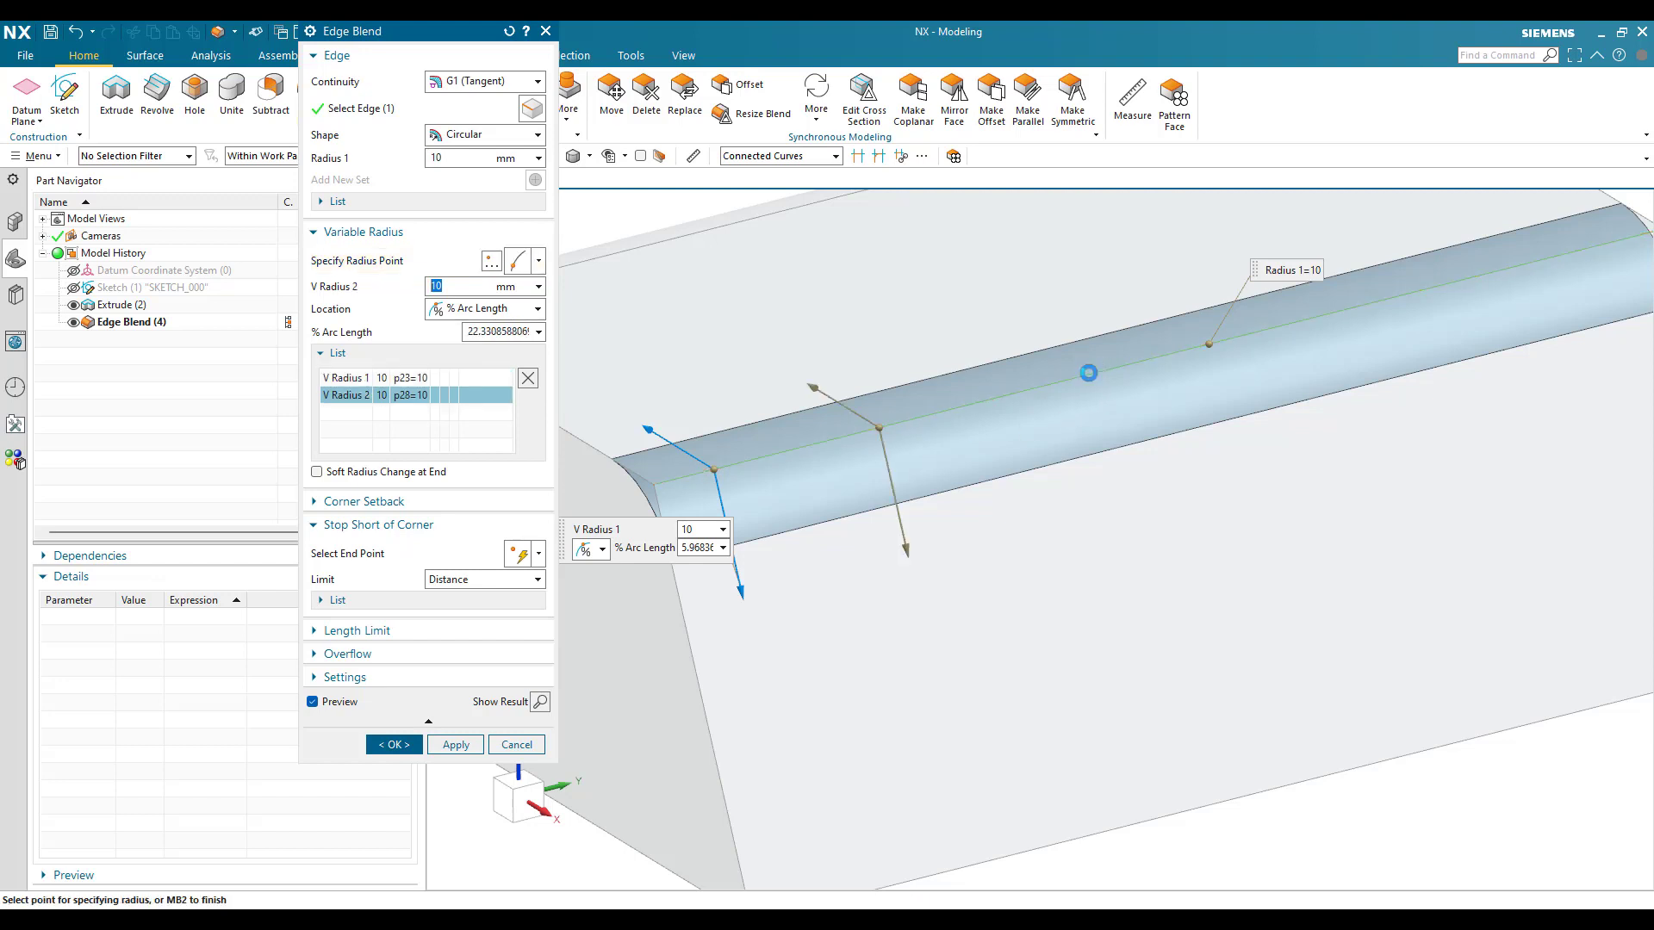
{"action": "left_click", "coordinate": [1090, 374]}
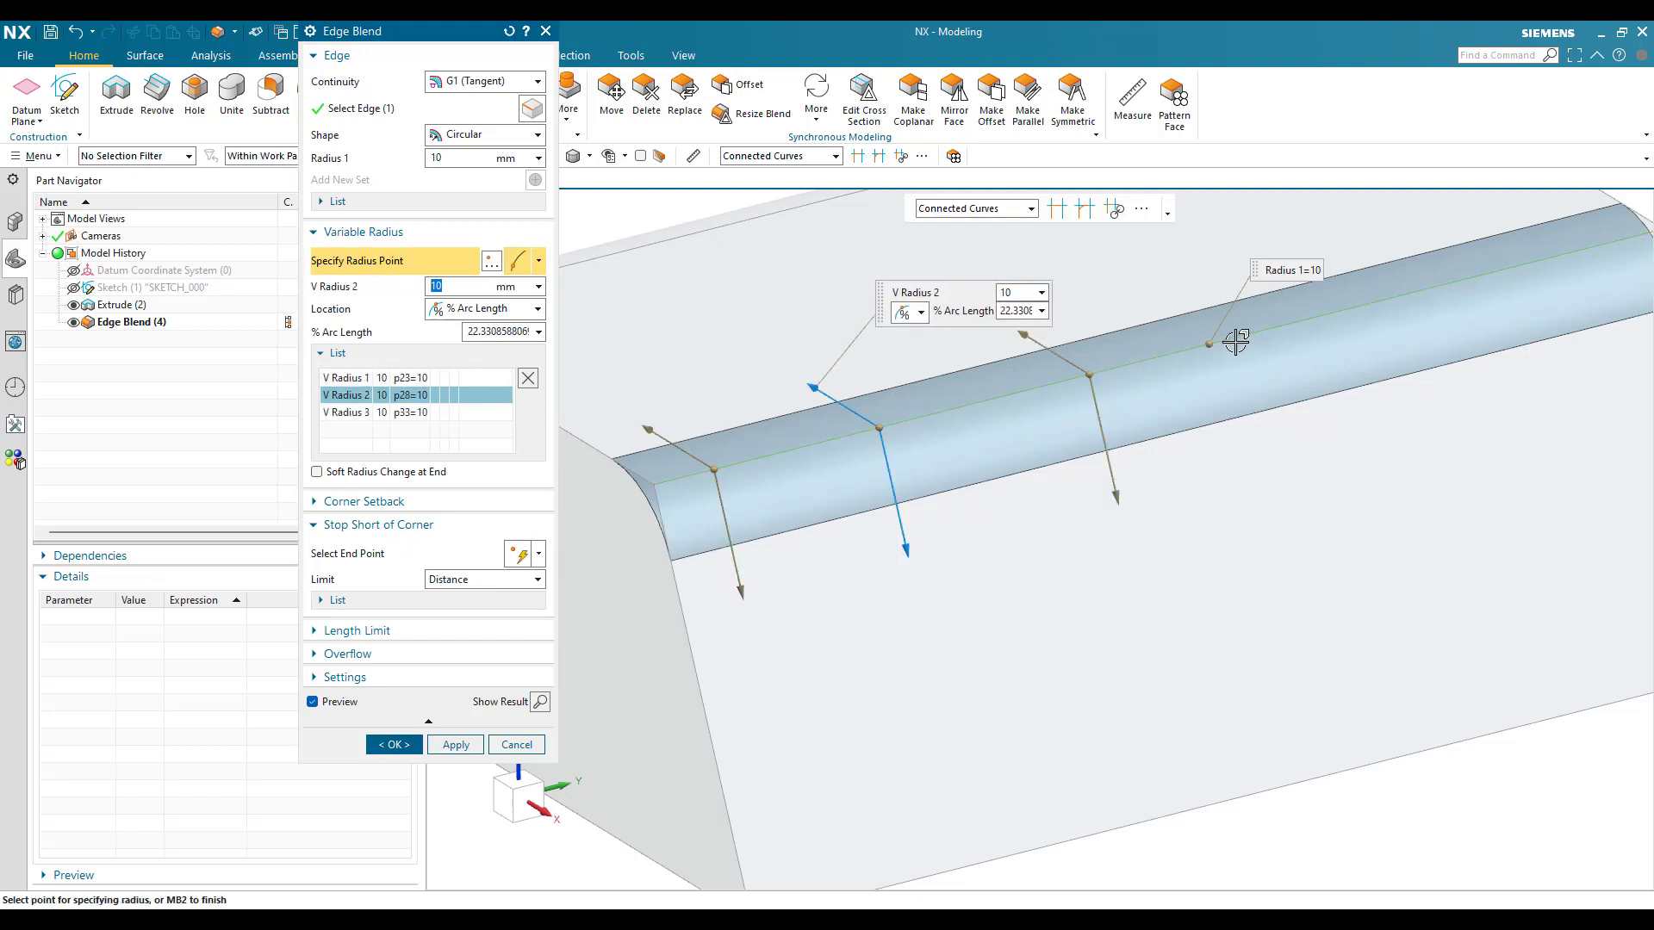
{"action": "scroll", "coordinate": [977, 425], "scroll_direction": "down", "scroll_amount": 2}
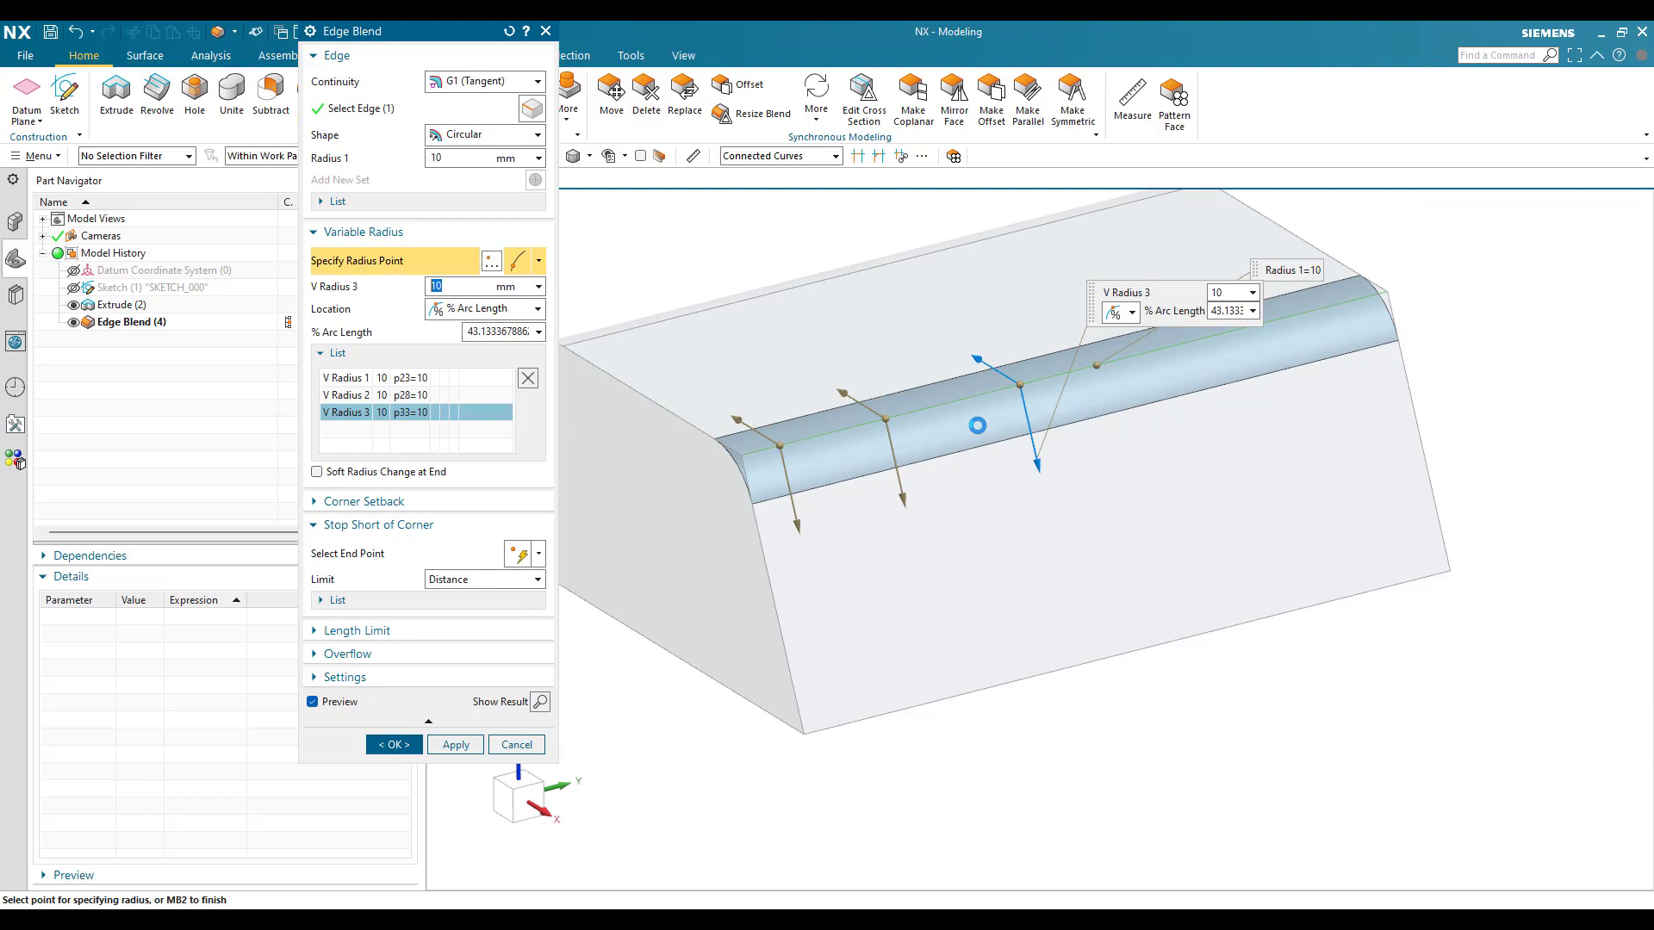
{"action": "left_click", "coordinate": [1258, 328]}
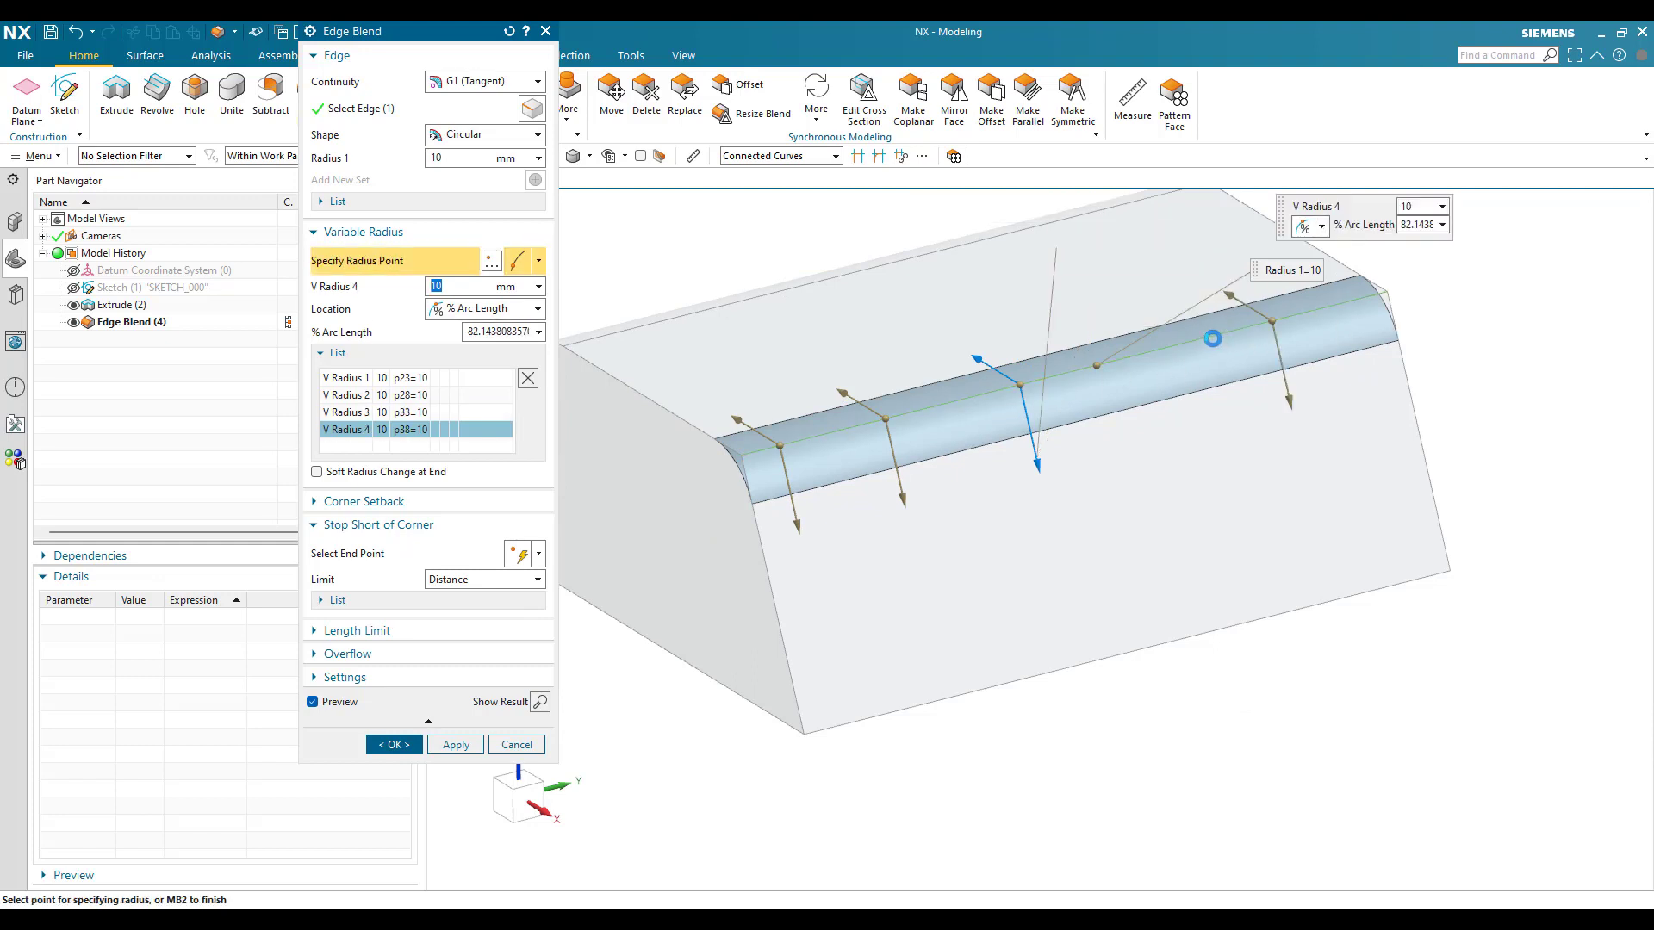
{"action": "scroll", "coordinate": [1213, 339], "scroll_direction": "down", "scroll_amount": 1}
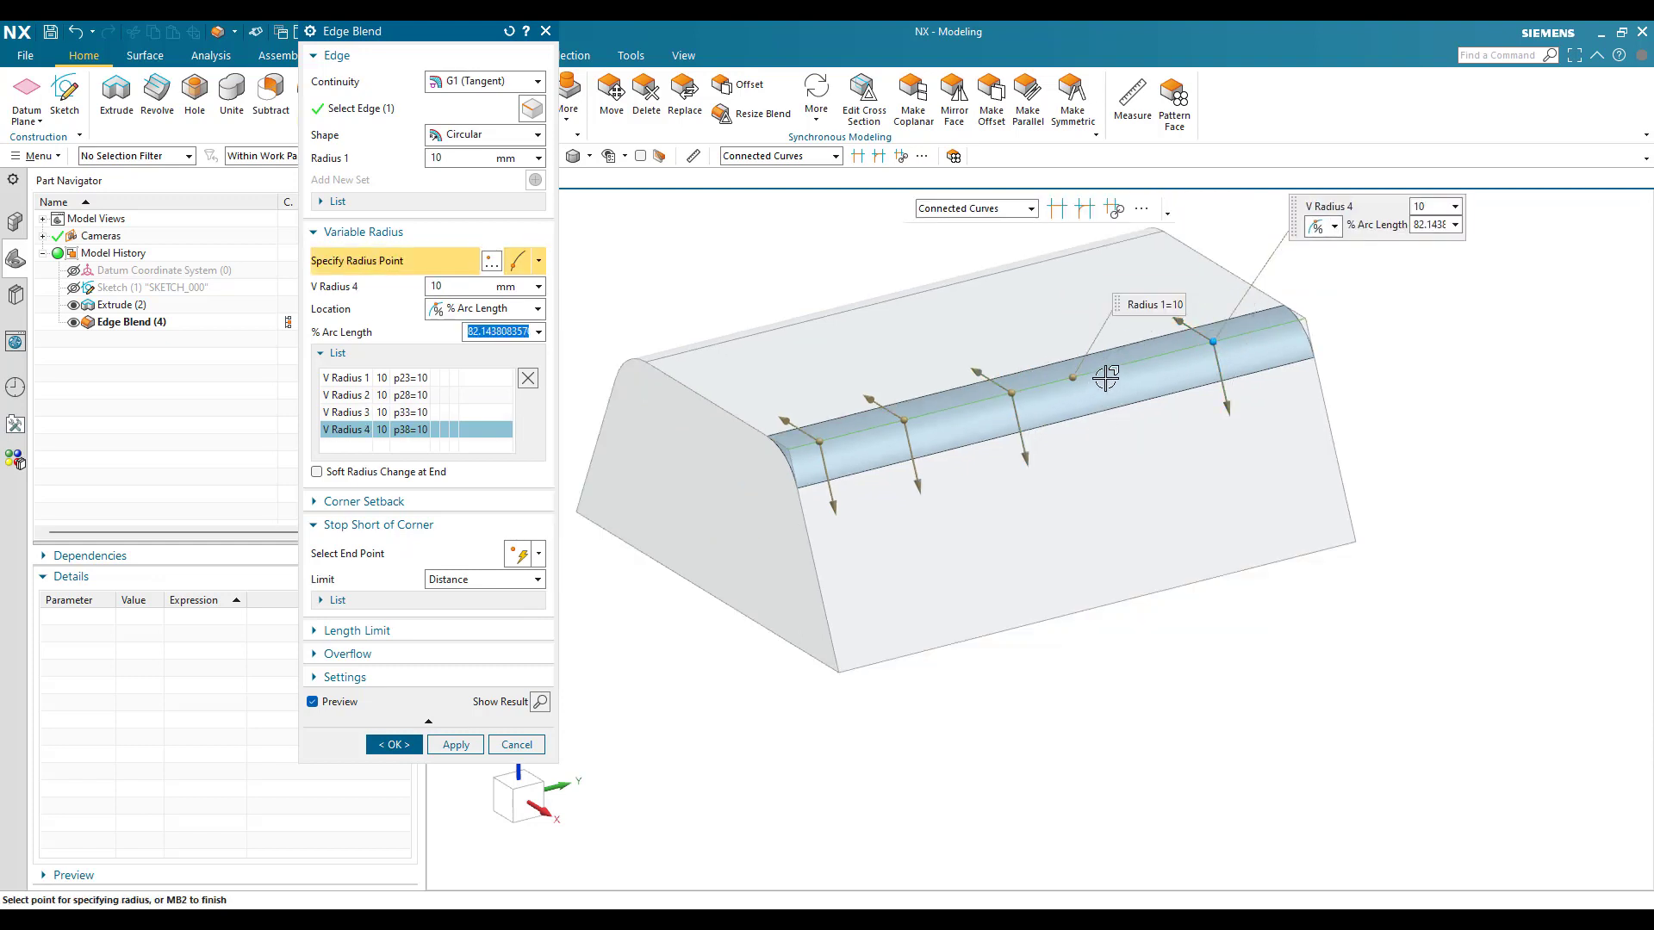
{"action": "left_click", "coordinate": [1125, 364]}
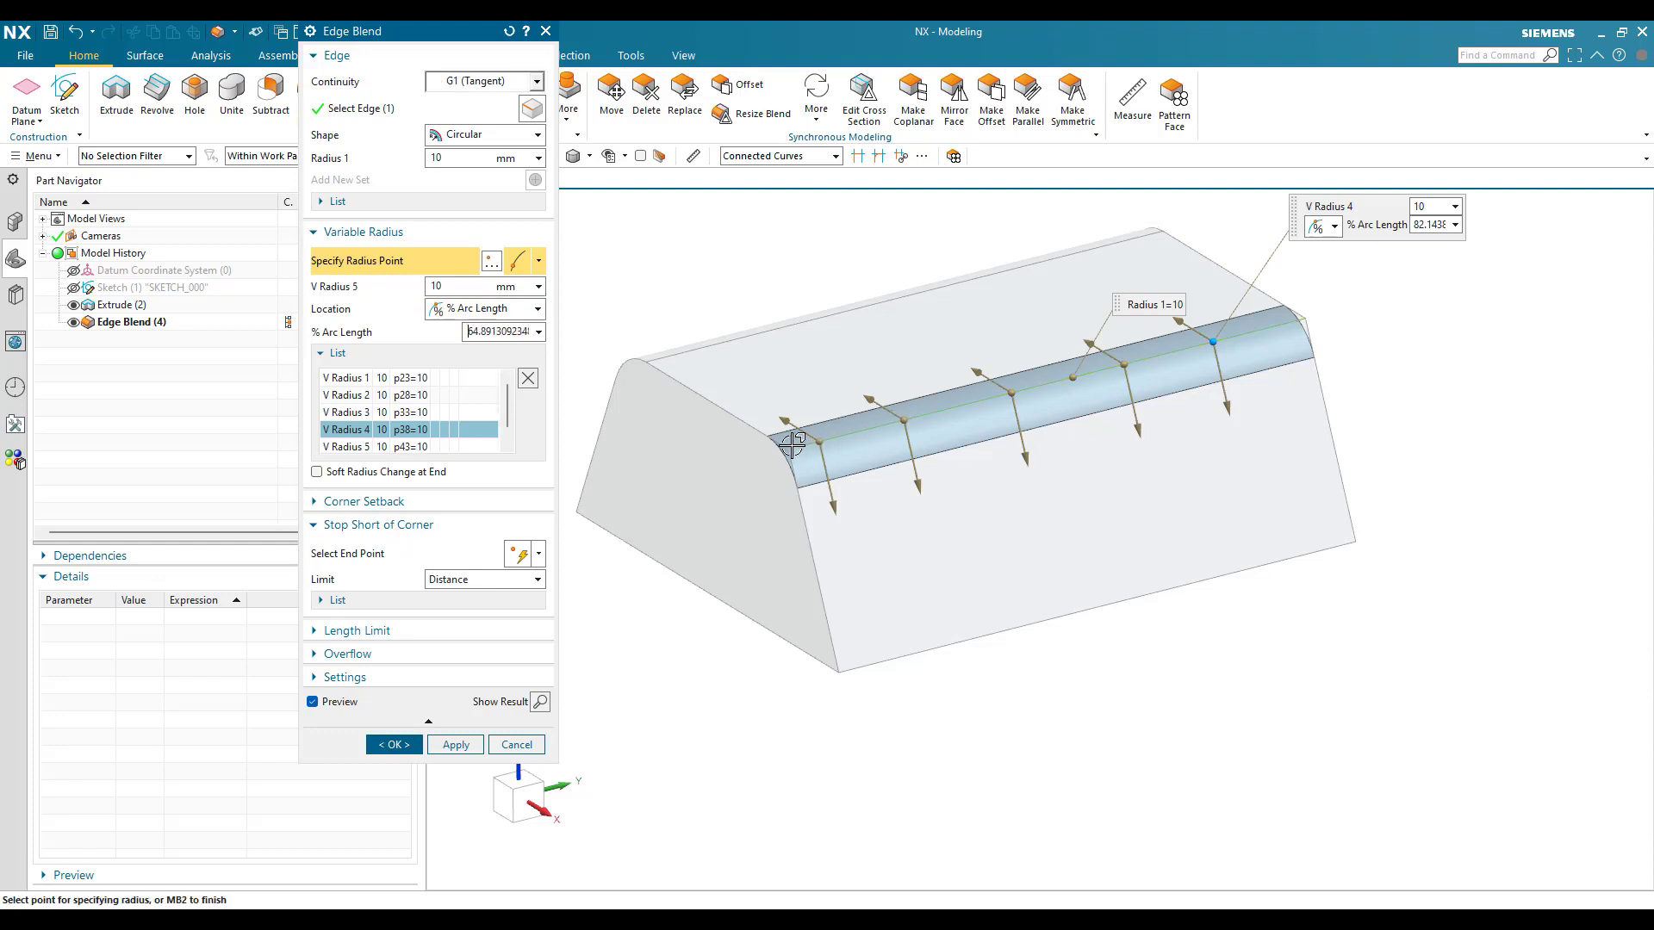
{"action": "scroll", "coordinate": [793, 442], "scroll_direction": "up", "scroll_amount": 1}
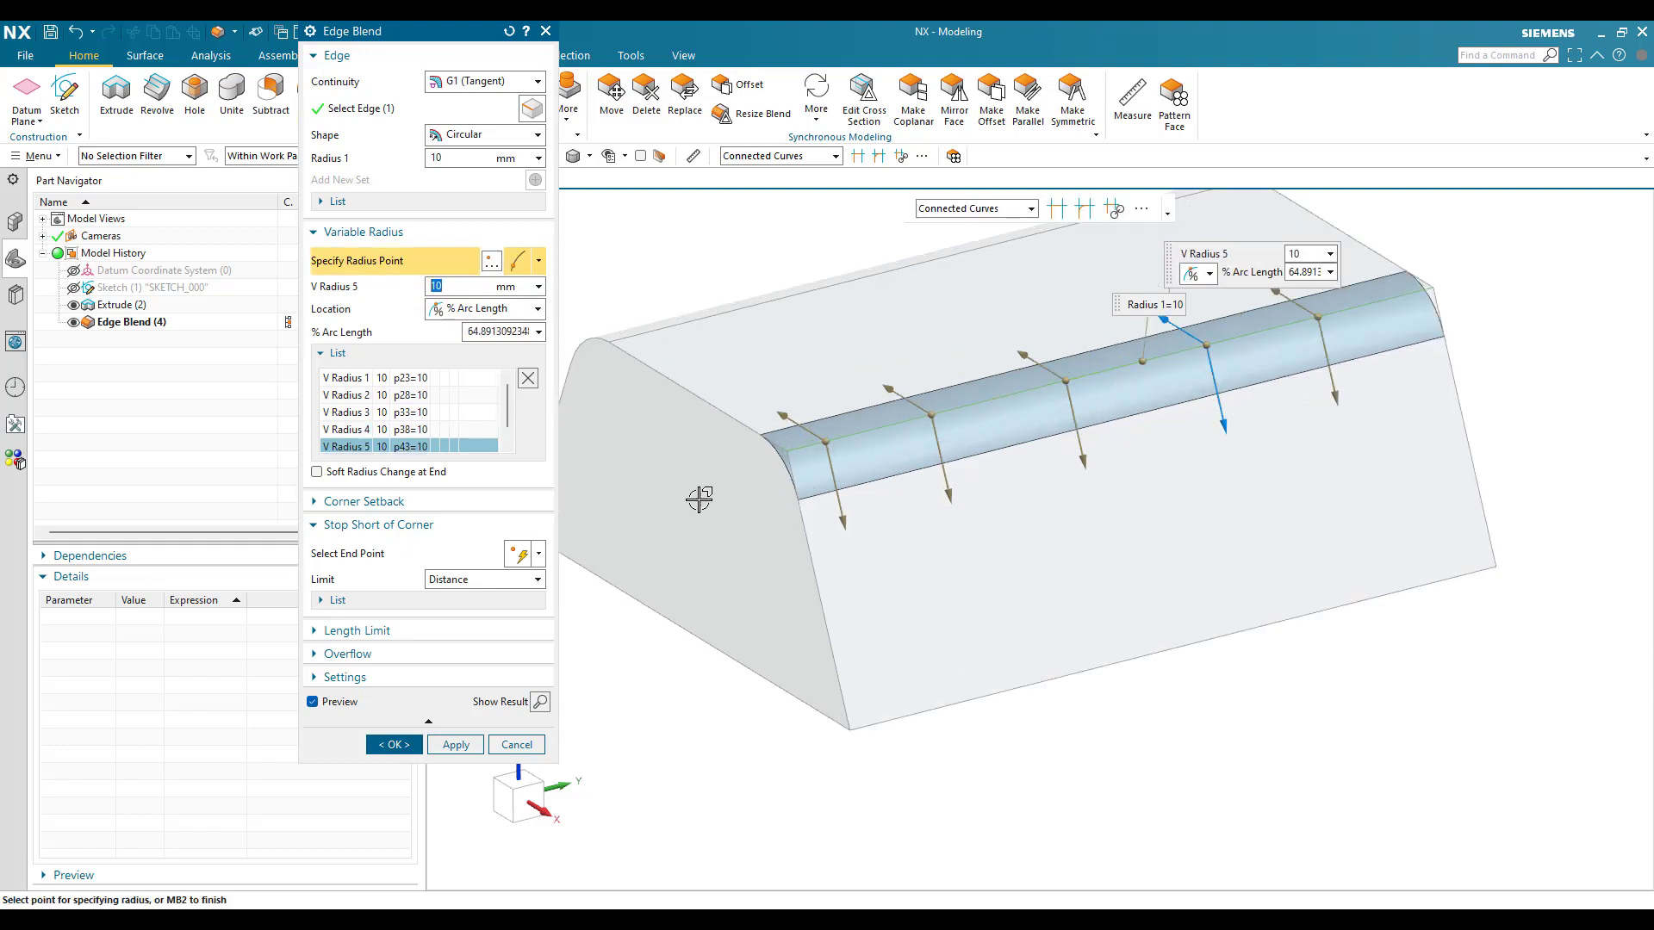
{"action": "scroll", "coordinate": [831, 436], "scroll_direction": "up", "scroll_amount": 3}
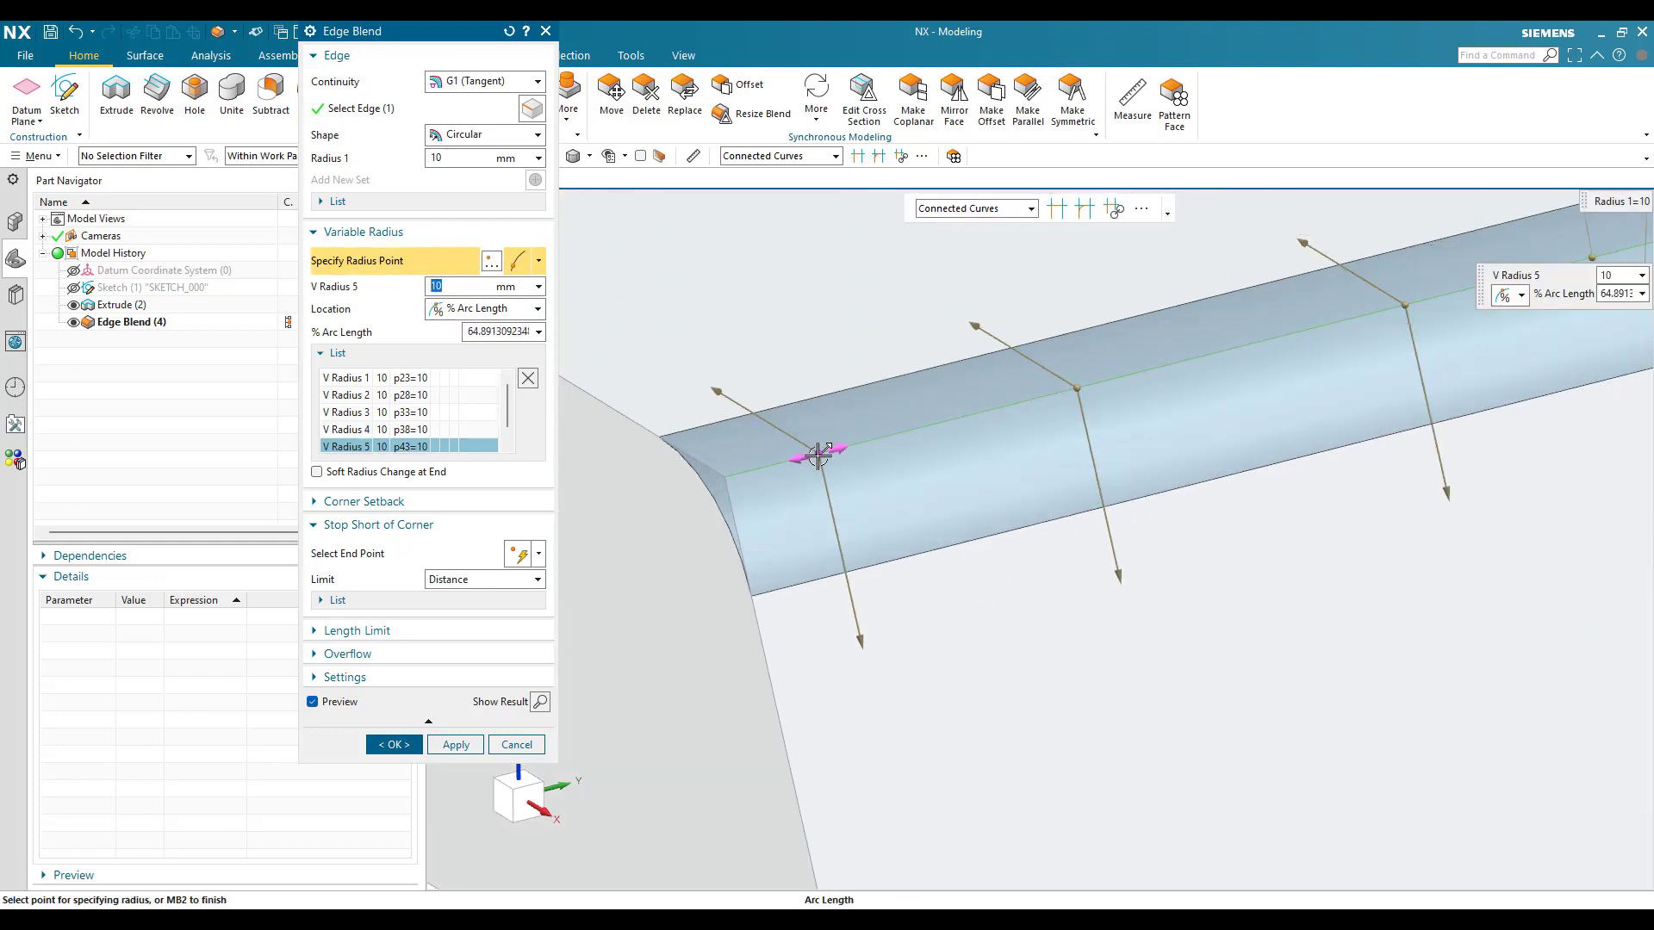
{"action": "left_click", "coordinate": [819, 459]}
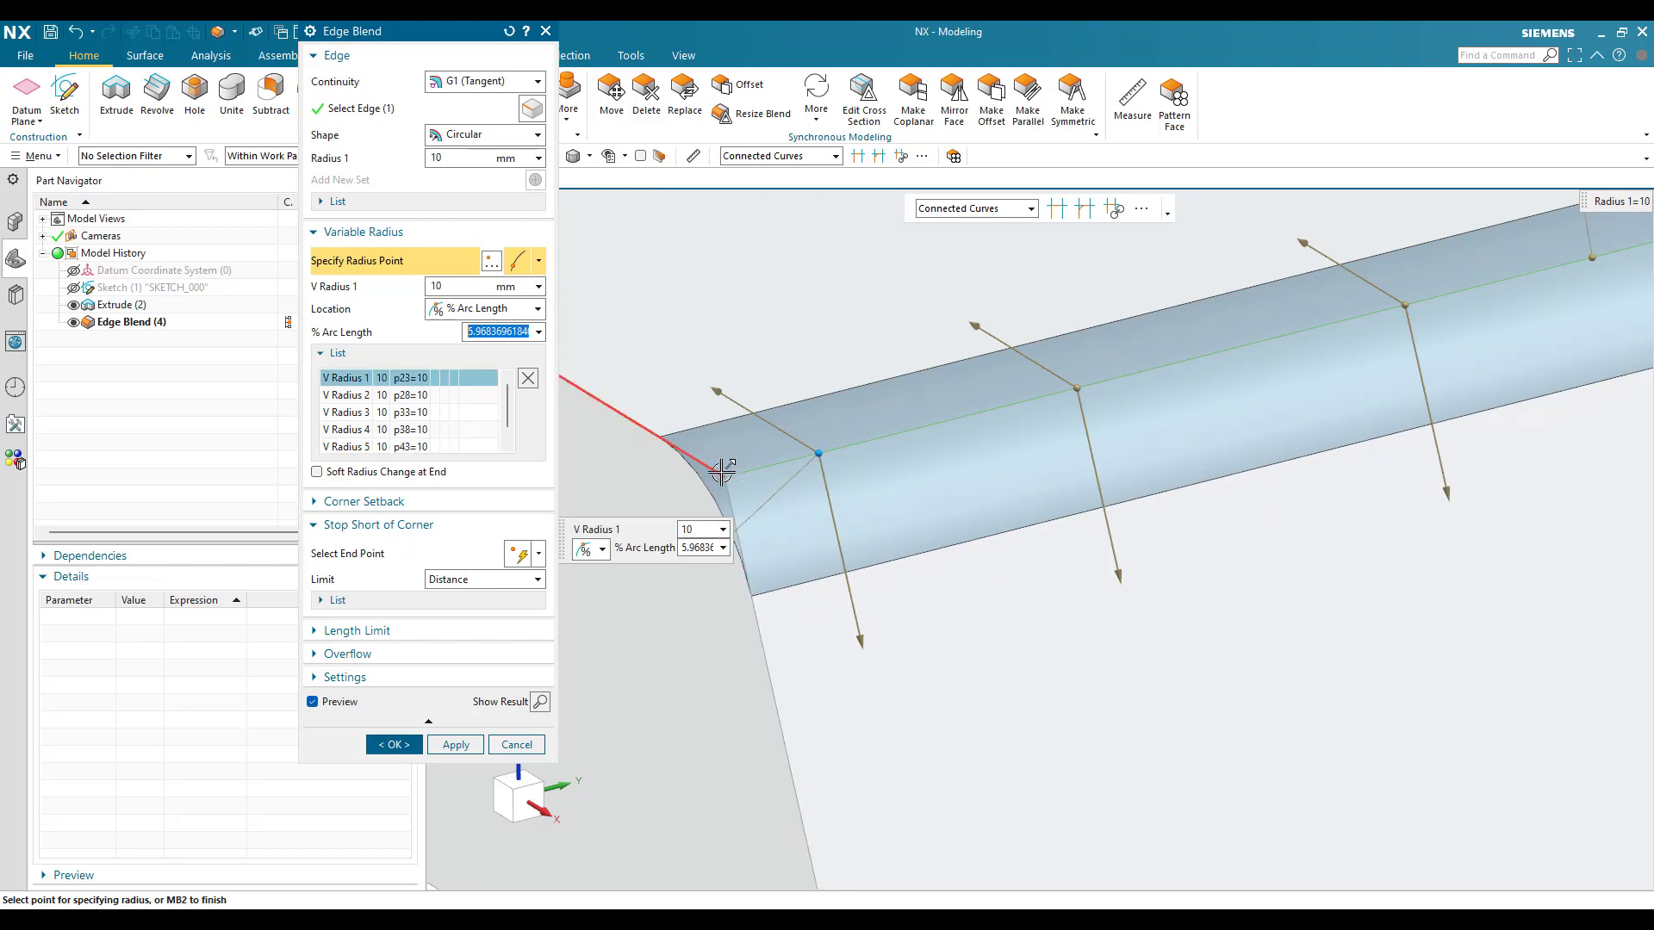
Set the first two radius points to 0% and 25% arc length.
{"action": "left_click", "coordinate": [697, 549]}
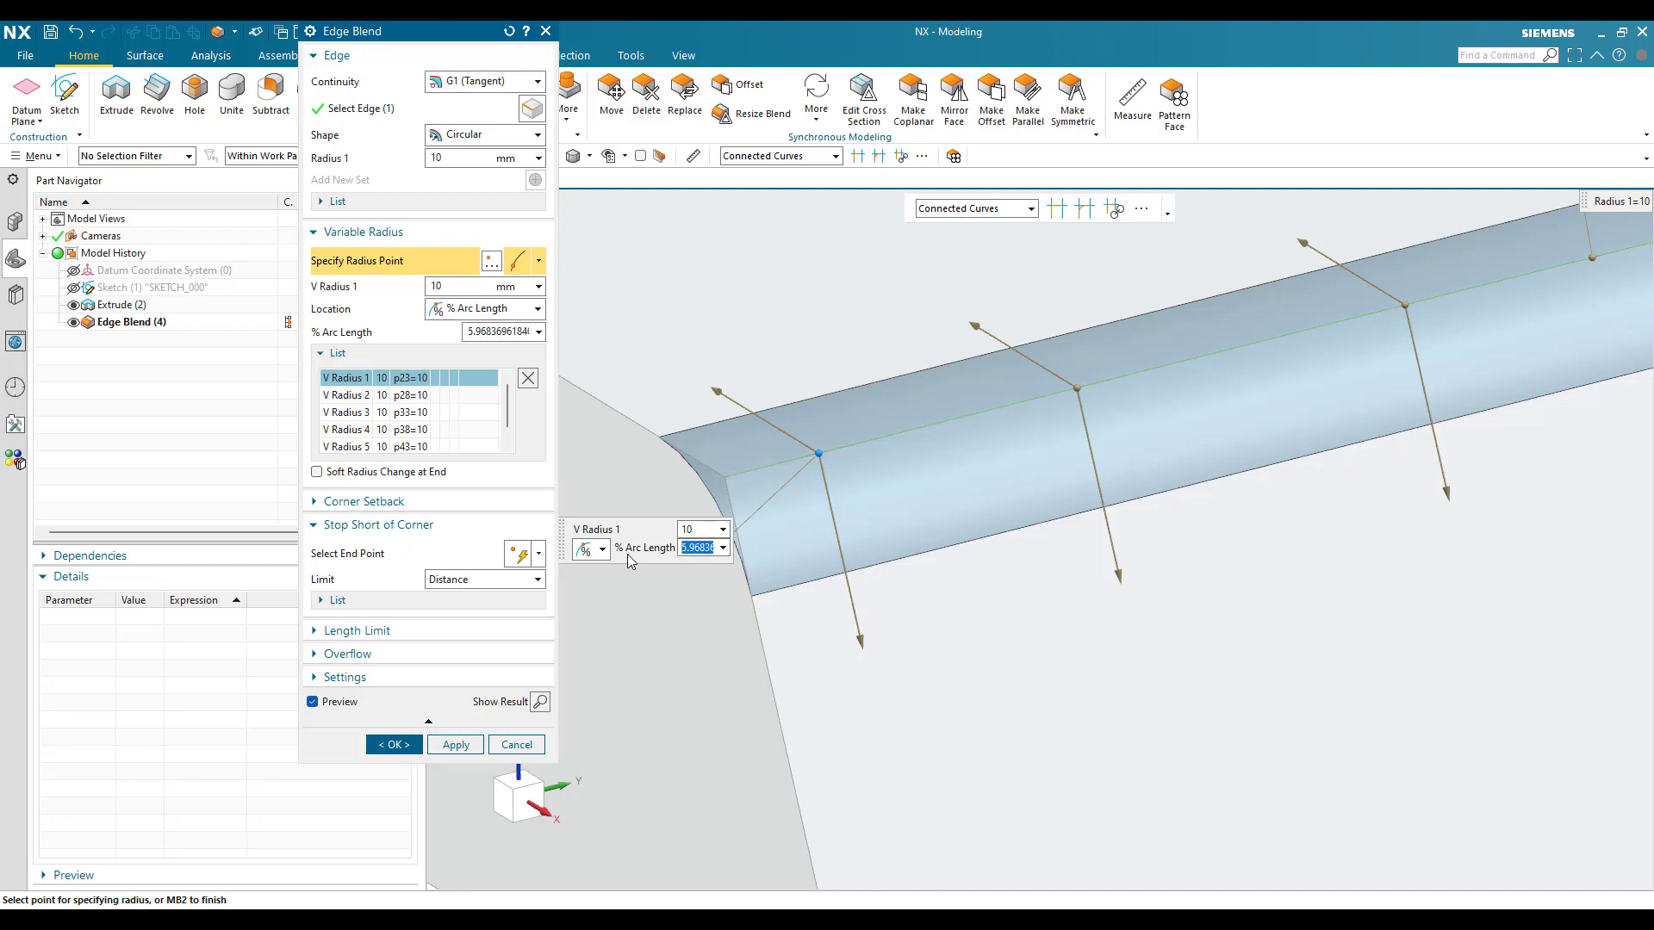
{"action": "type", "text": "0"}
{"action": "key", "text": "Return"}
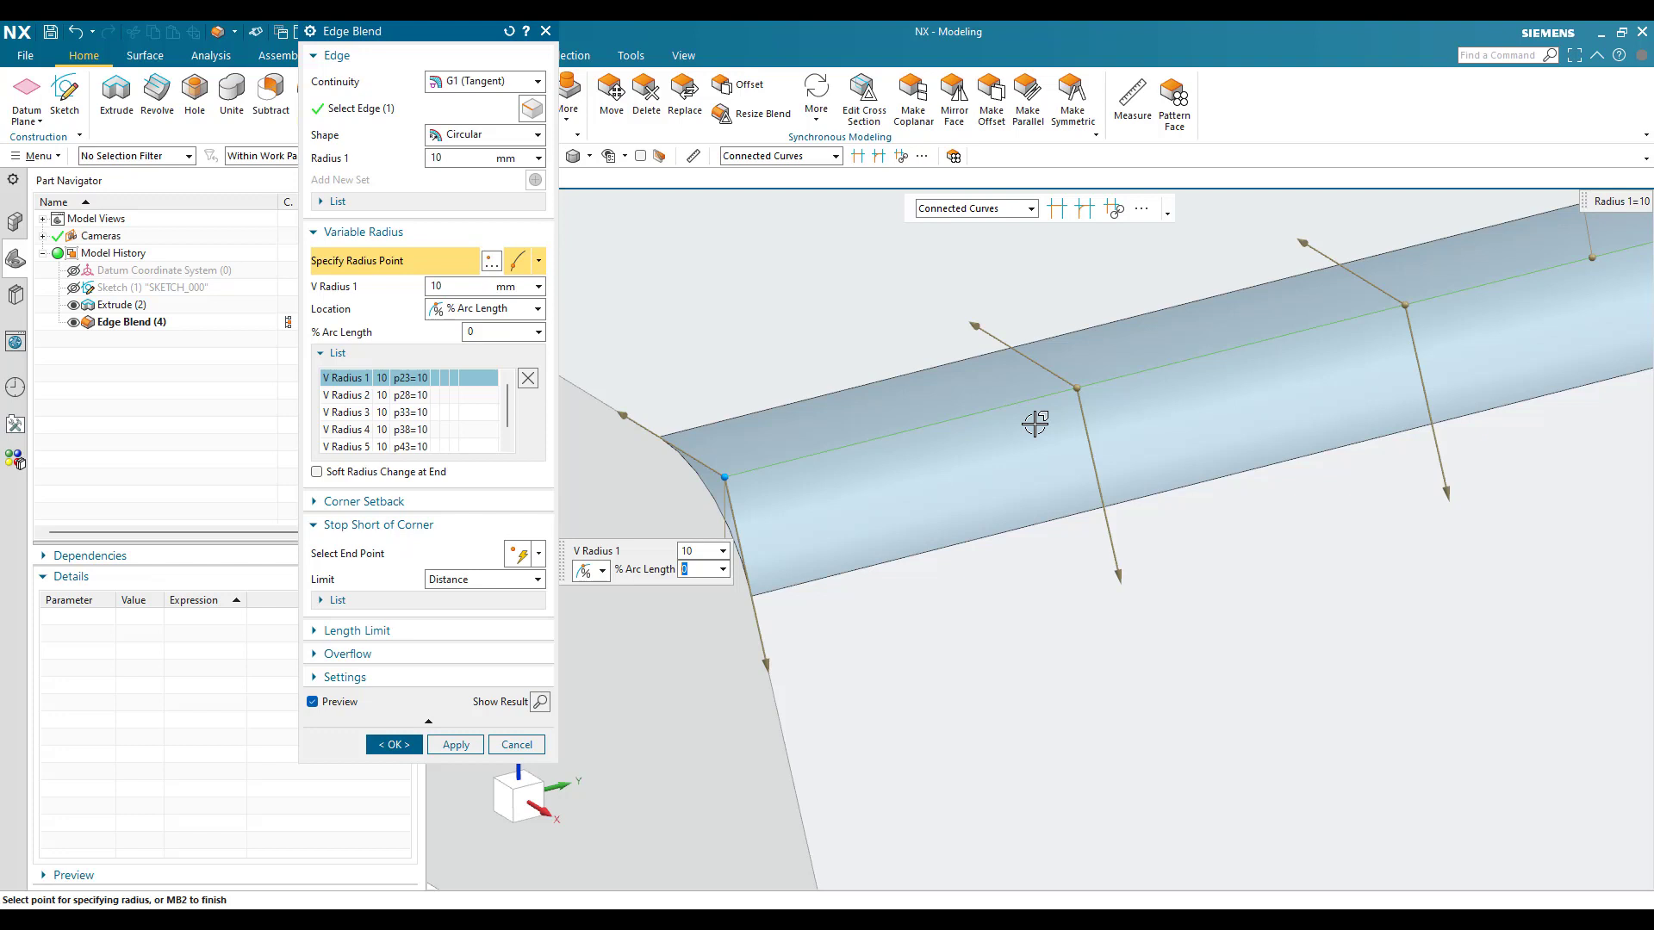
{"action": "left_click", "coordinate": [1076, 390]}
{"action": "type", "text": "25"}
{"action": "key", "text": "Return"}
{"action": "scroll", "coordinate": [1256, 473], "scroll_direction": "down", "scroll_amount": 5}
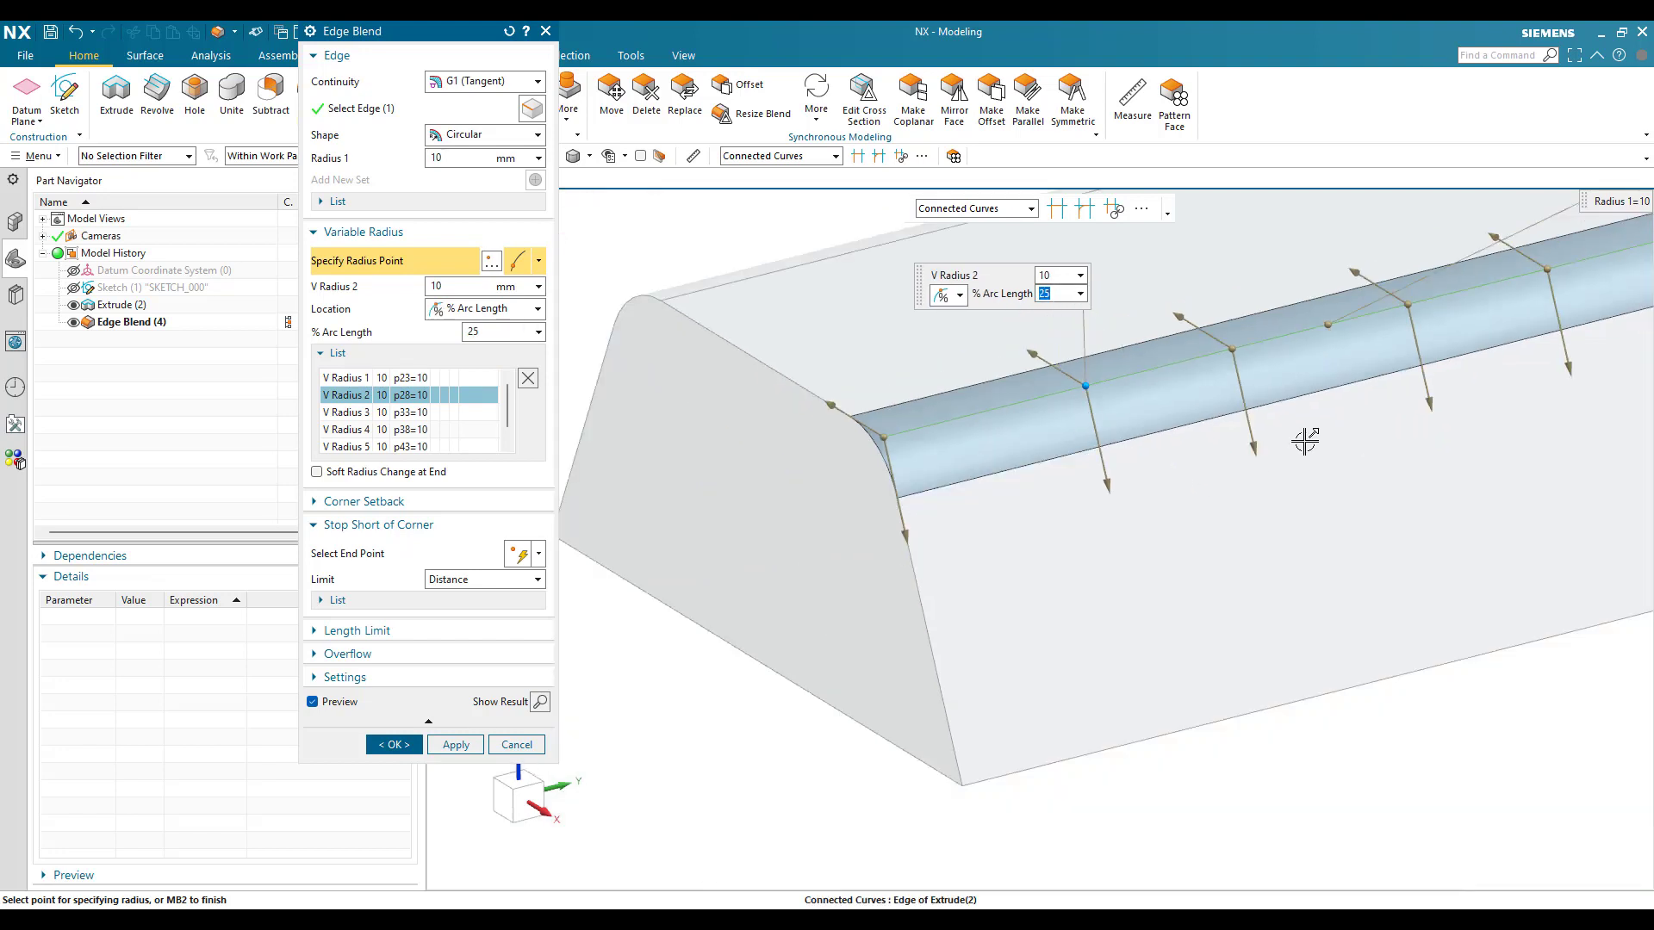
{"action": "scroll", "coordinate": [1178, 351], "scroll_direction": "up", "scroll_amount": 5}
Move the remaining radius points to 50%, 75% and 100% arc length.
{"action": "left_click", "coordinate": [1196, 374]}
{"action": "type", "text": "50"}
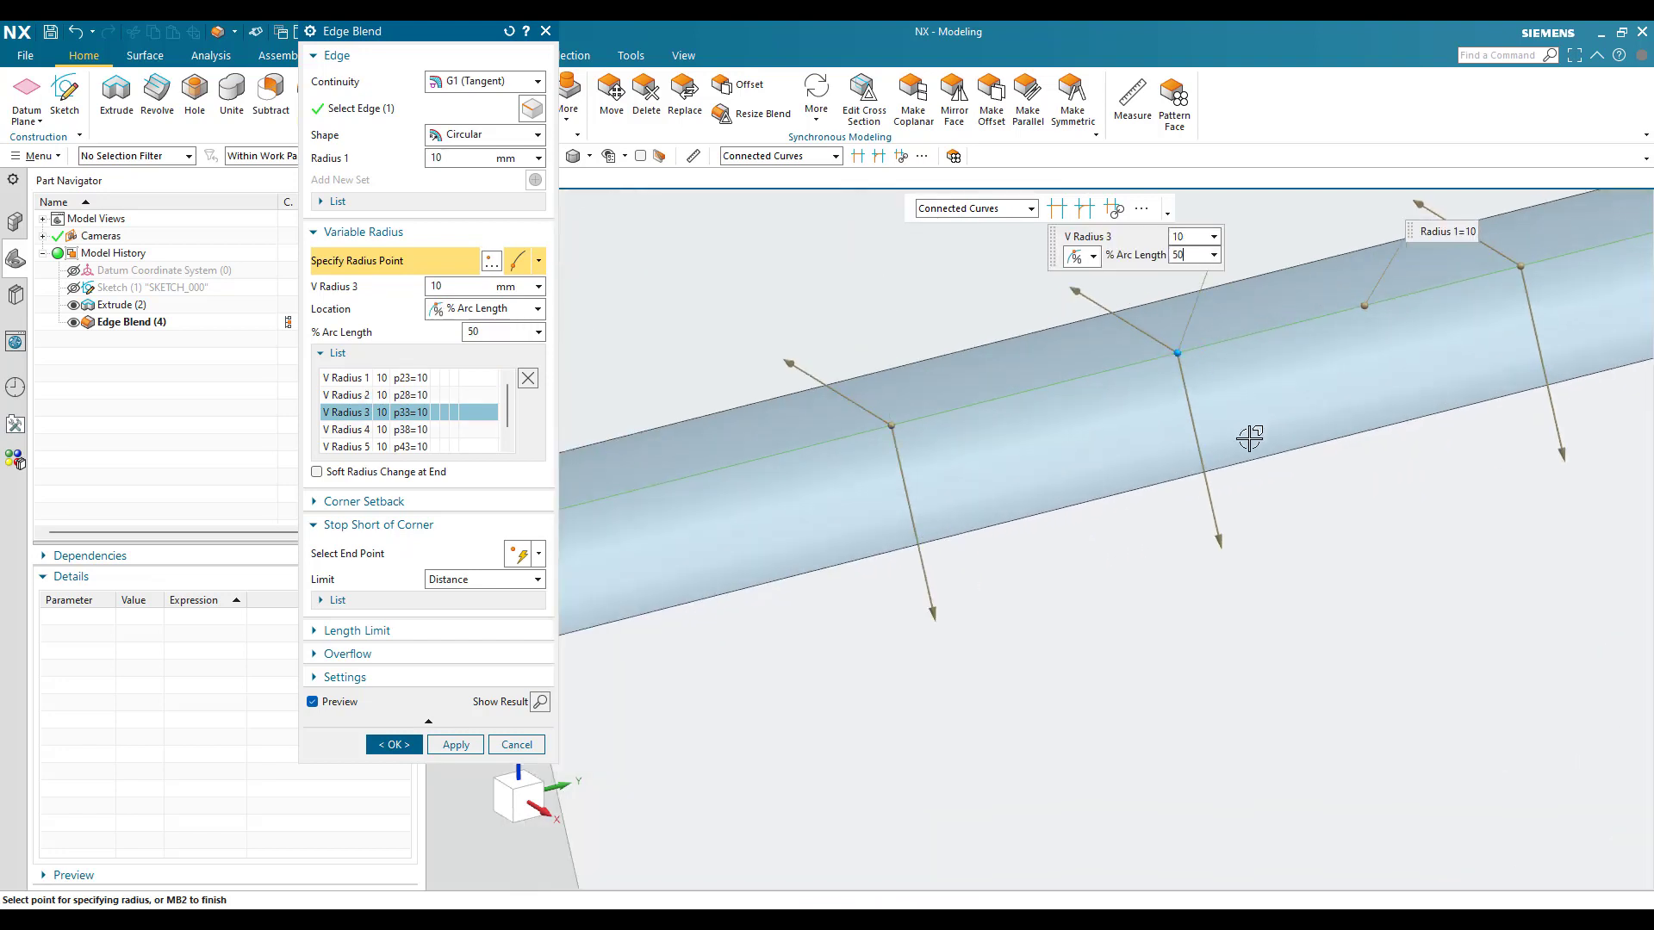
{"action": "key", "text": "Return"}
{"action": "scroll", "coordinate": [1239, 460], "scroll_direction": "down", "scroll_amount": 5}
{"action": "scroll", "coordinate": [1239, 459], "scroll_direction": "up", "scroll_amount": 5}
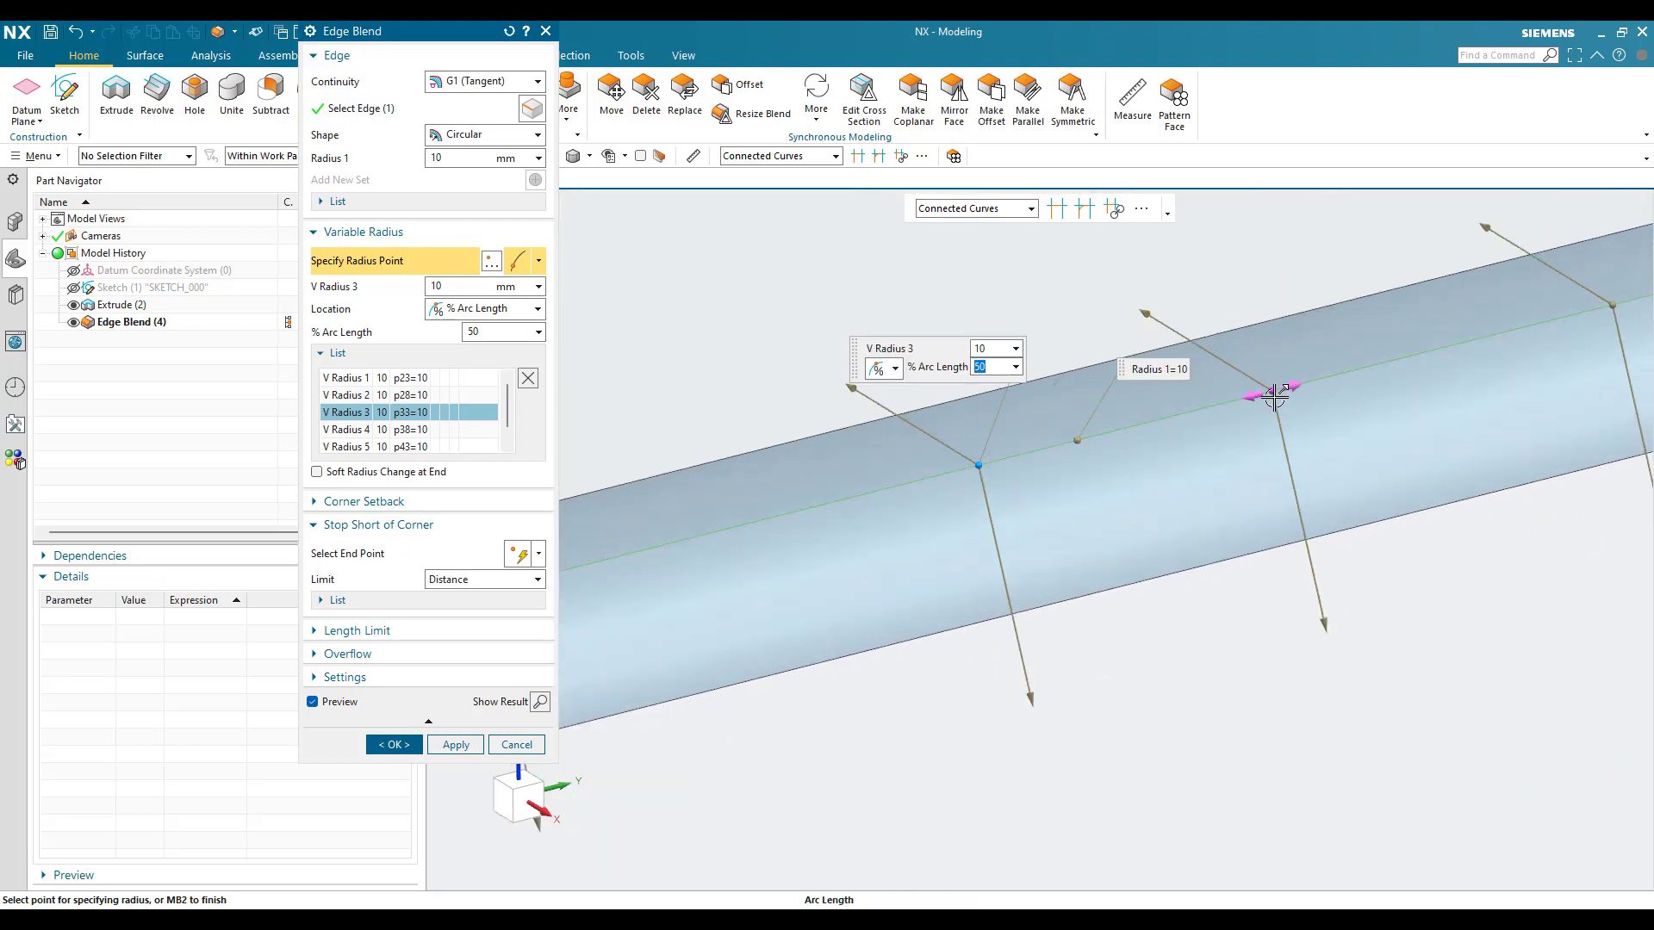
{"action": "left_click", "coordinate": [1273, 390]}
{"action": "type", "text": "75"}
{"action": "key", "text": "Return"}
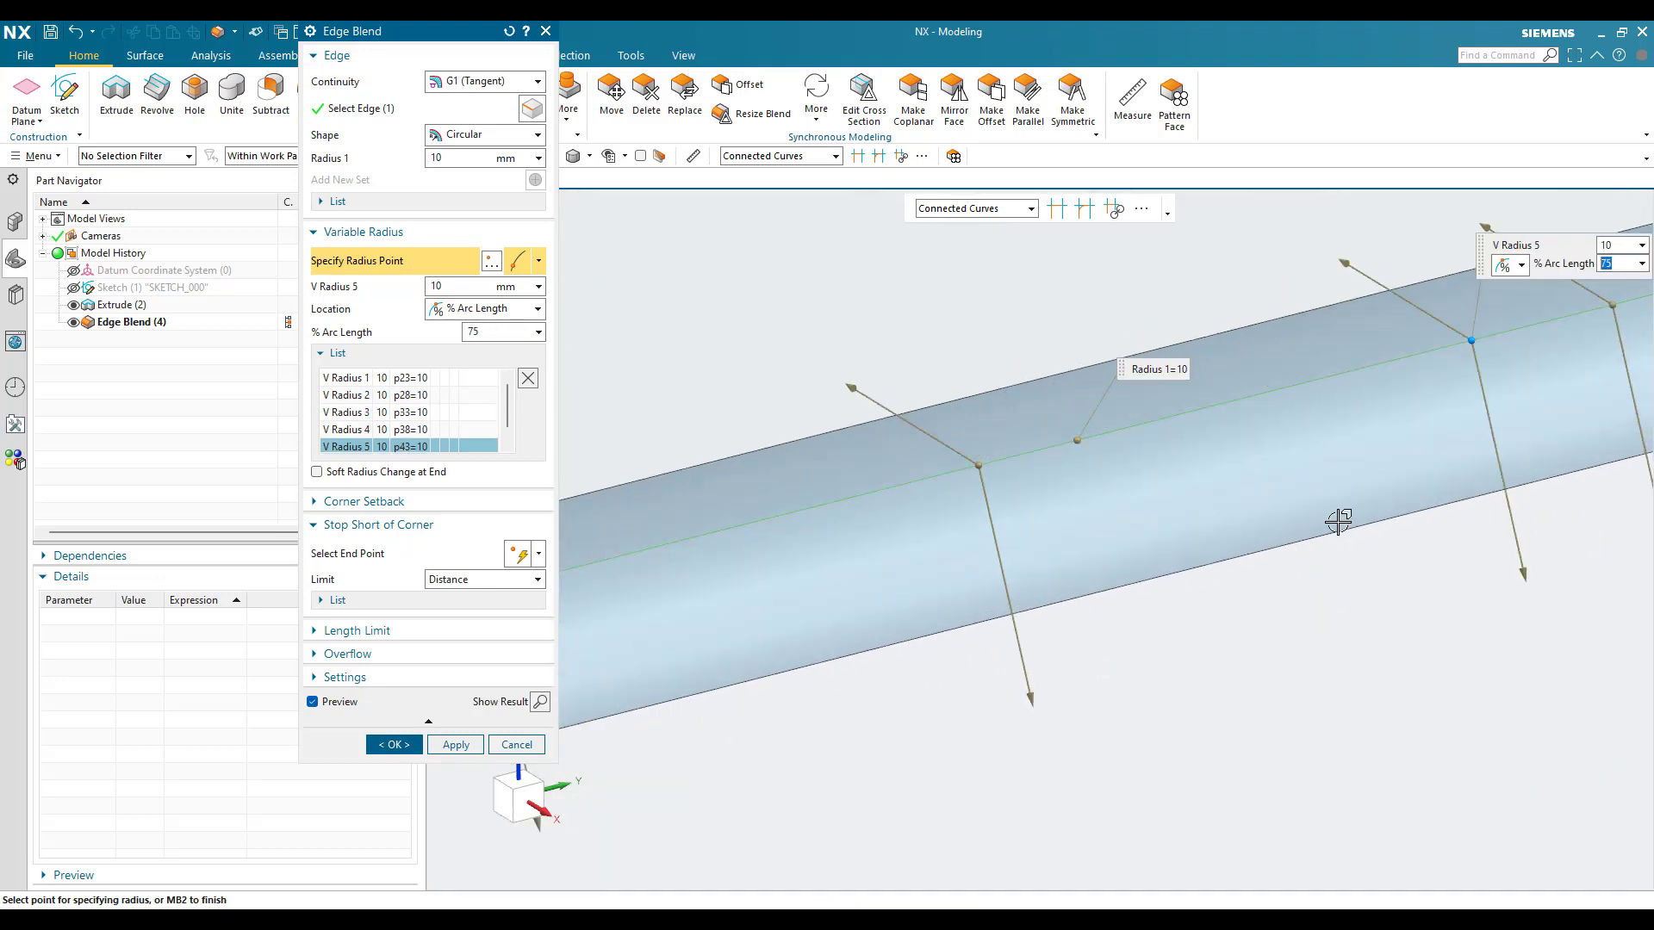
{"action": "scroll", "coordinate": [1218, 580], "scroll_direction": "down", "scroll_amount": 5}
{"action": "scroll", "coordinate": [1448, 436], "scroll_direction": "up", "scroll_amount": 5}
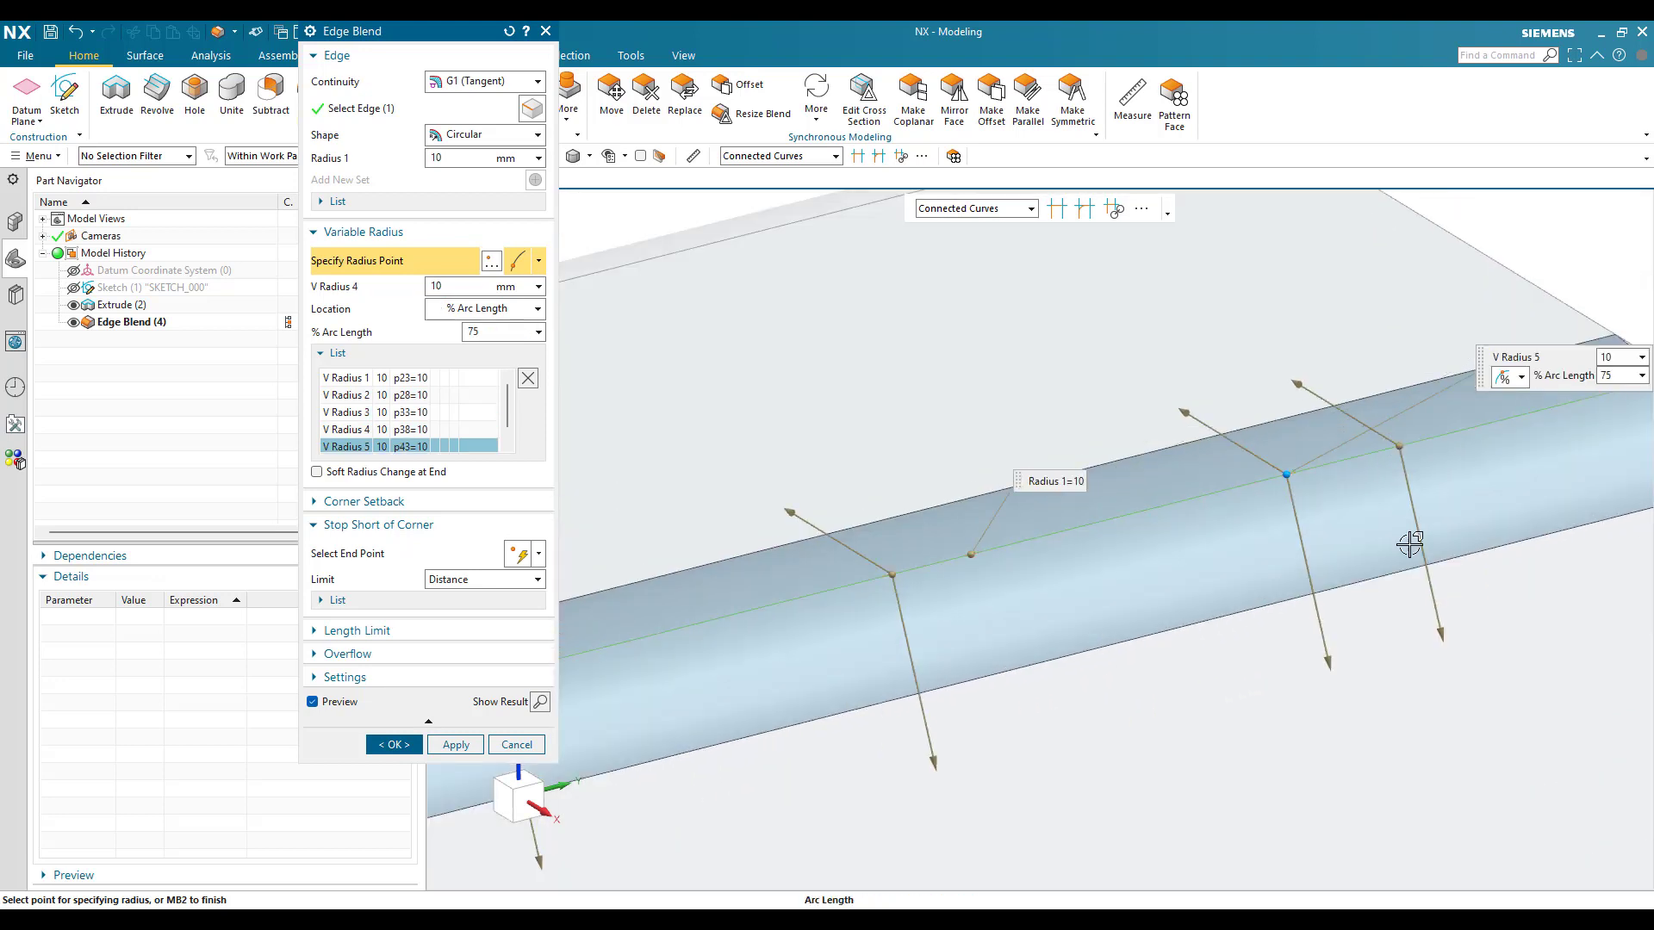
{"action": "left_click", "coordinate": [1397, 445]}
{"action": "type", "text": "0"}
{"action": "key", "text": "Return"}
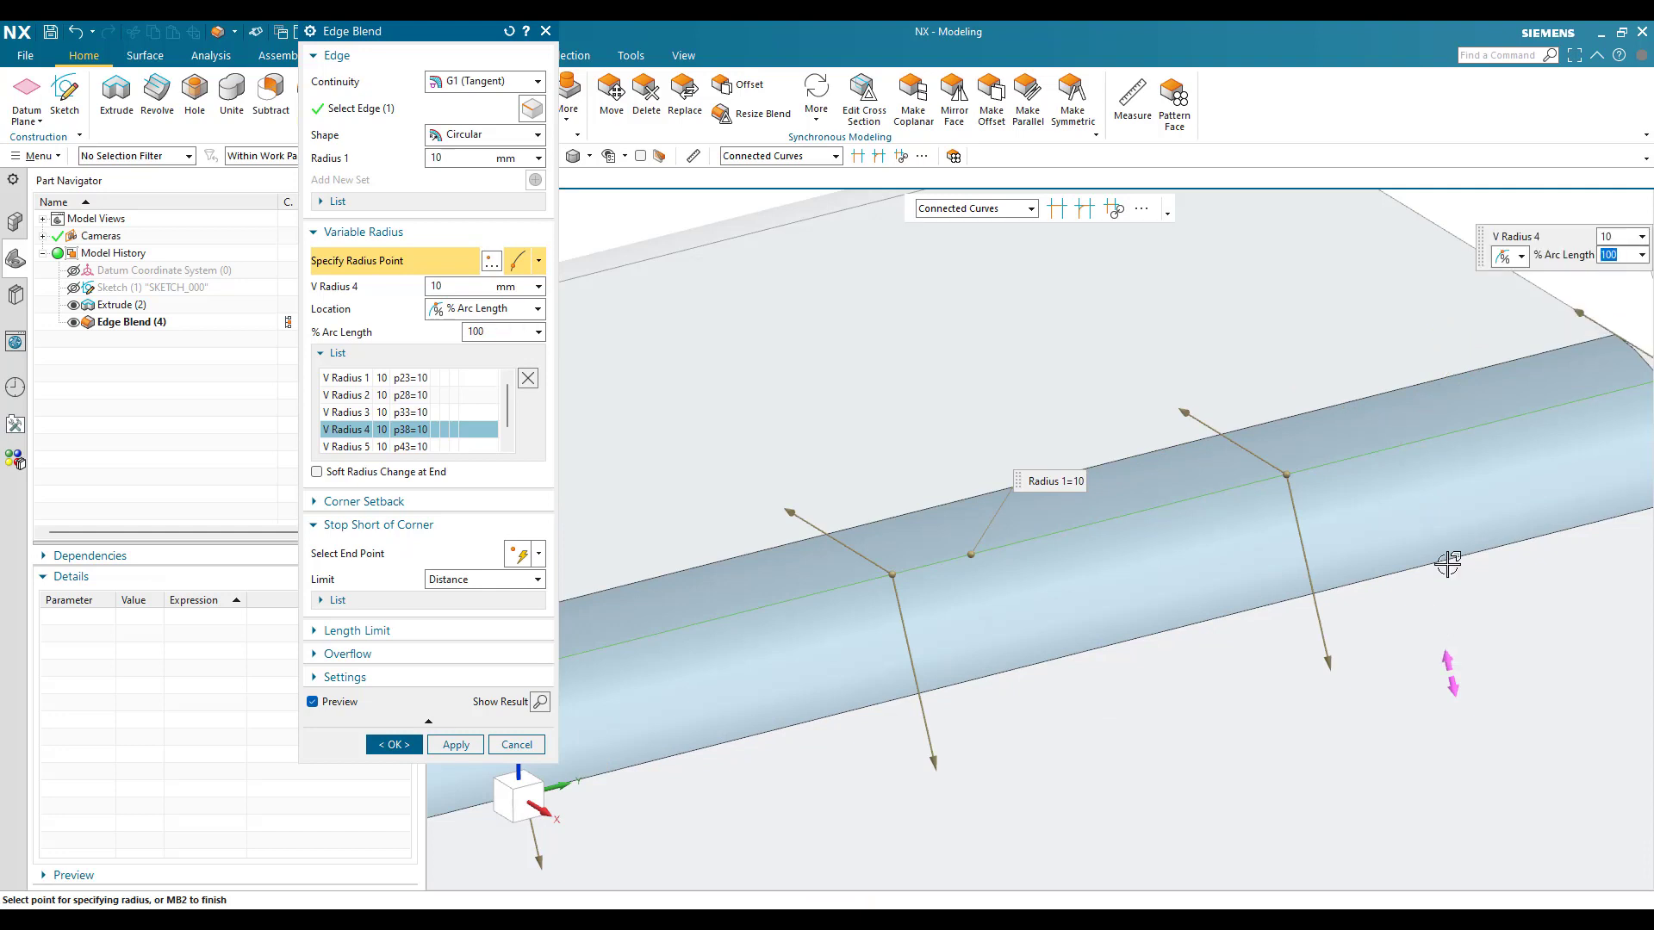
{"action": "scroll", "coordinate": [1405, 337], "scroll_direction": "down", "scroll_amount": 4}
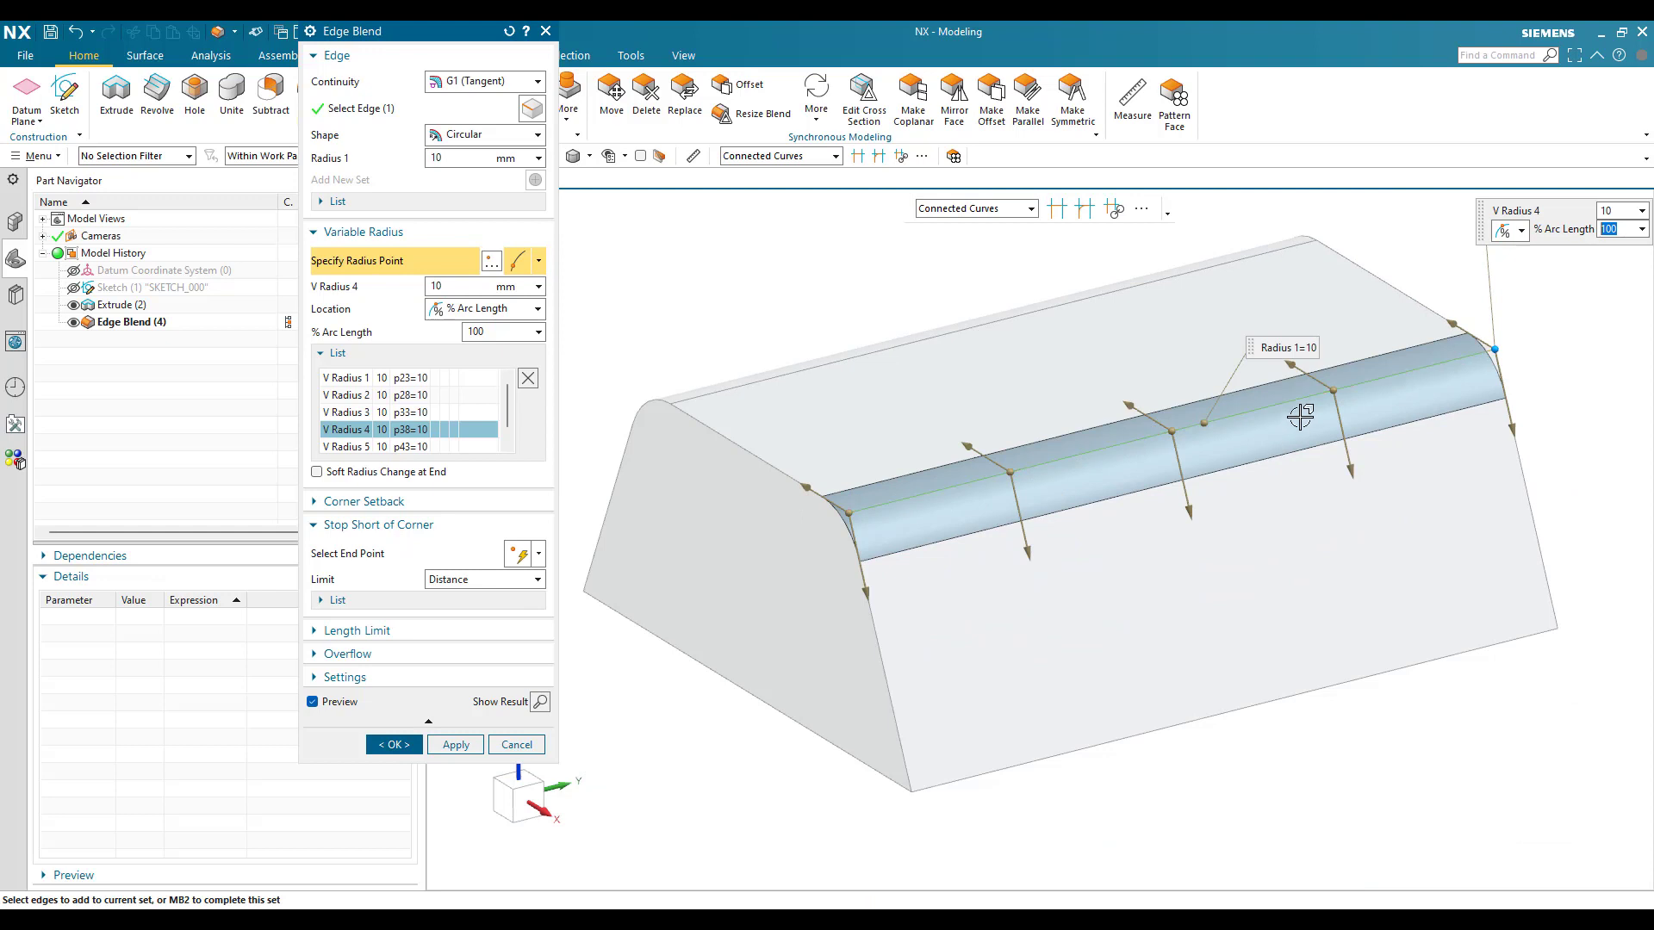
{"action": "left_click", "coordinate": [849, 513]}
Give the start point a 2 mm radius and the 25% point 4 mm.
{"action": "scroll", "coordinate": [853, 517], "scroll_direction": "up", "scroll_amount": 5}
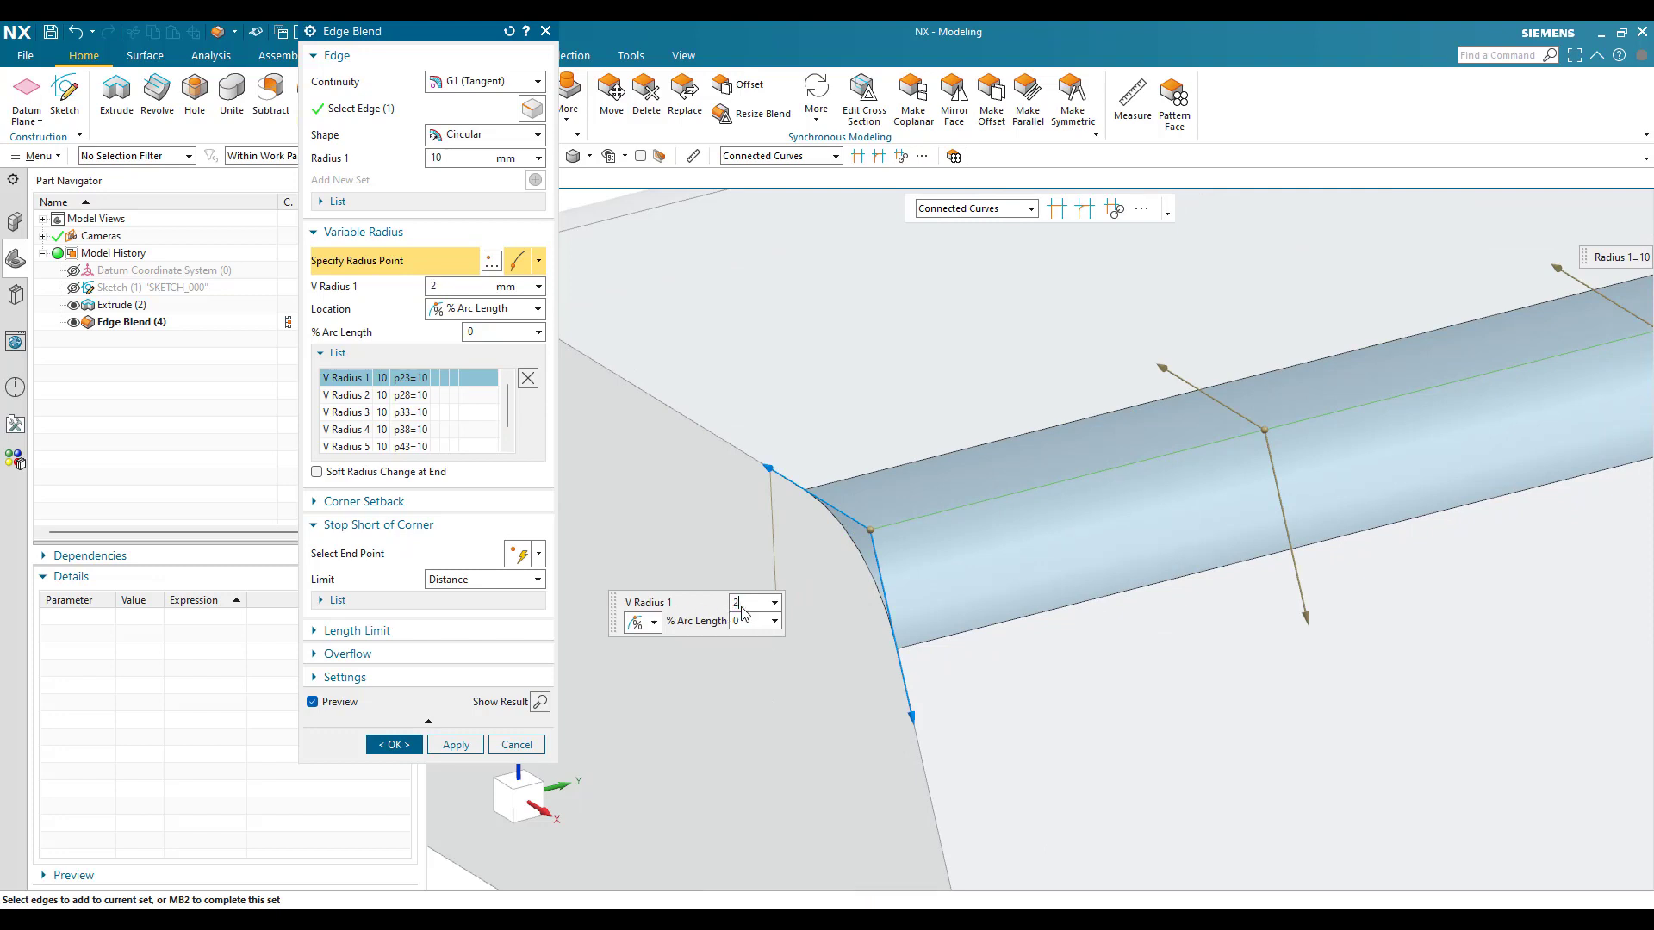
{"action": "key", "text": "Return"}
{"action": "left_click", "coordinate": [1262, 431]}
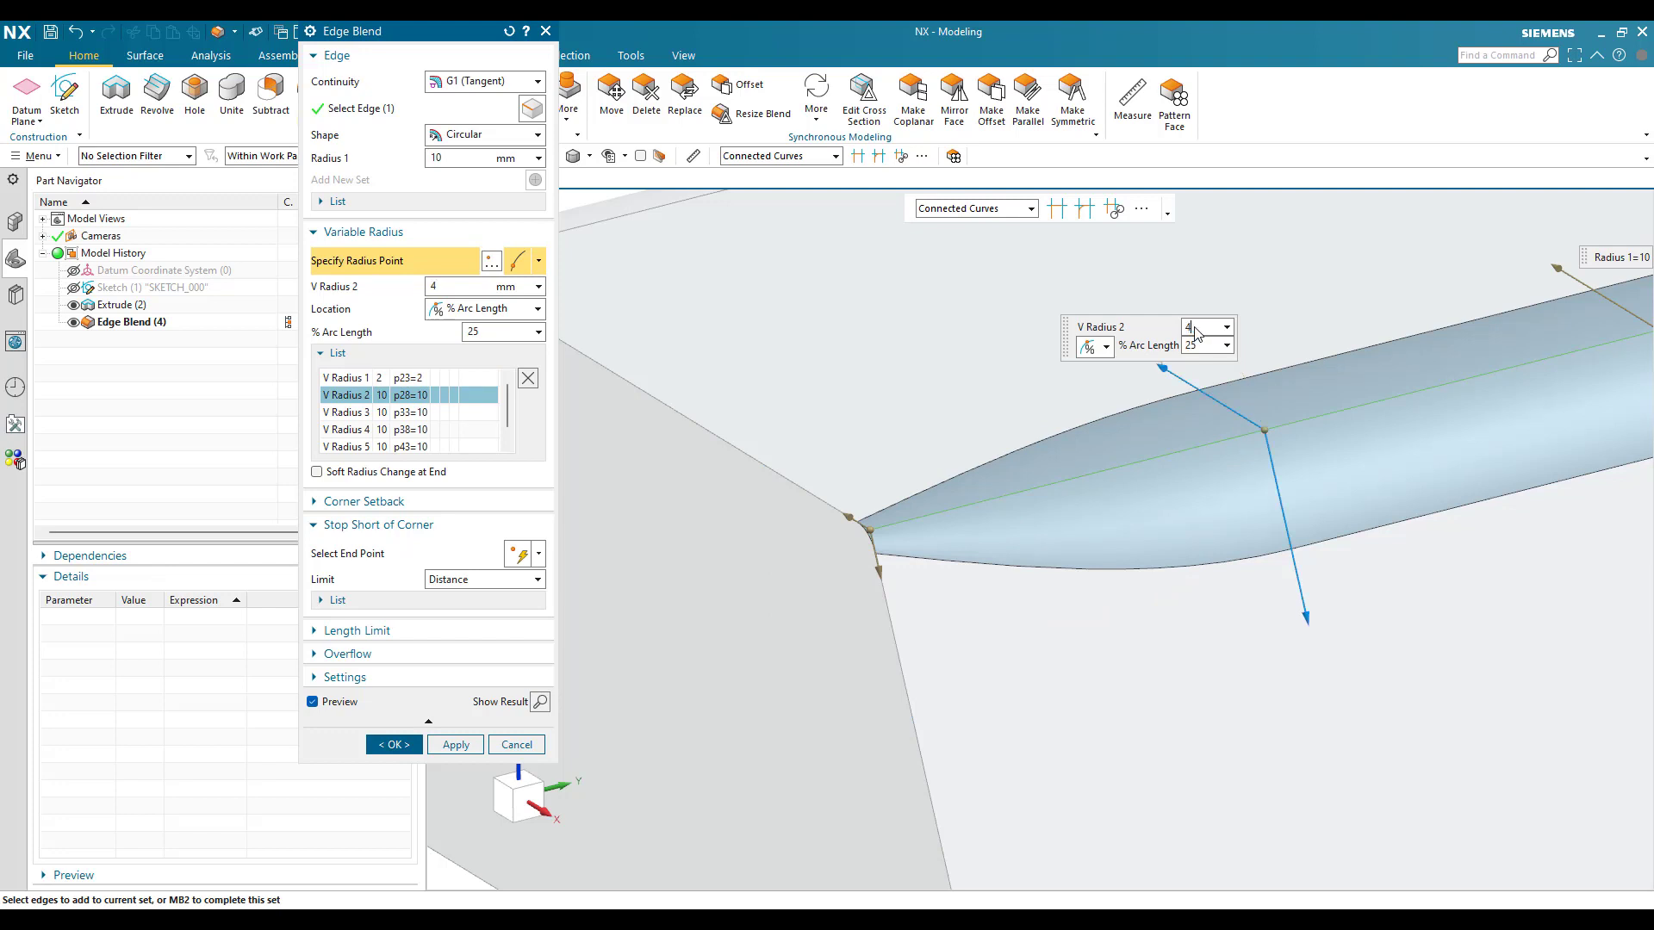
{"action": "type", "text": "4"}
{"action": "key", "text": "Return"}
{"action": "scroll", "coordinate": [1410, 281], "scroll_direction": "down", "scroll_amount": 3}
{"action": "scroll", "coordinate": [1395, 461], "scroll_direction": "up", "scroll_amount": 4}
Set the midpoint radius to 6 mm and the 75% point to 8 mm.
{"action": "left_click", "coordinate": [1396, 462]}
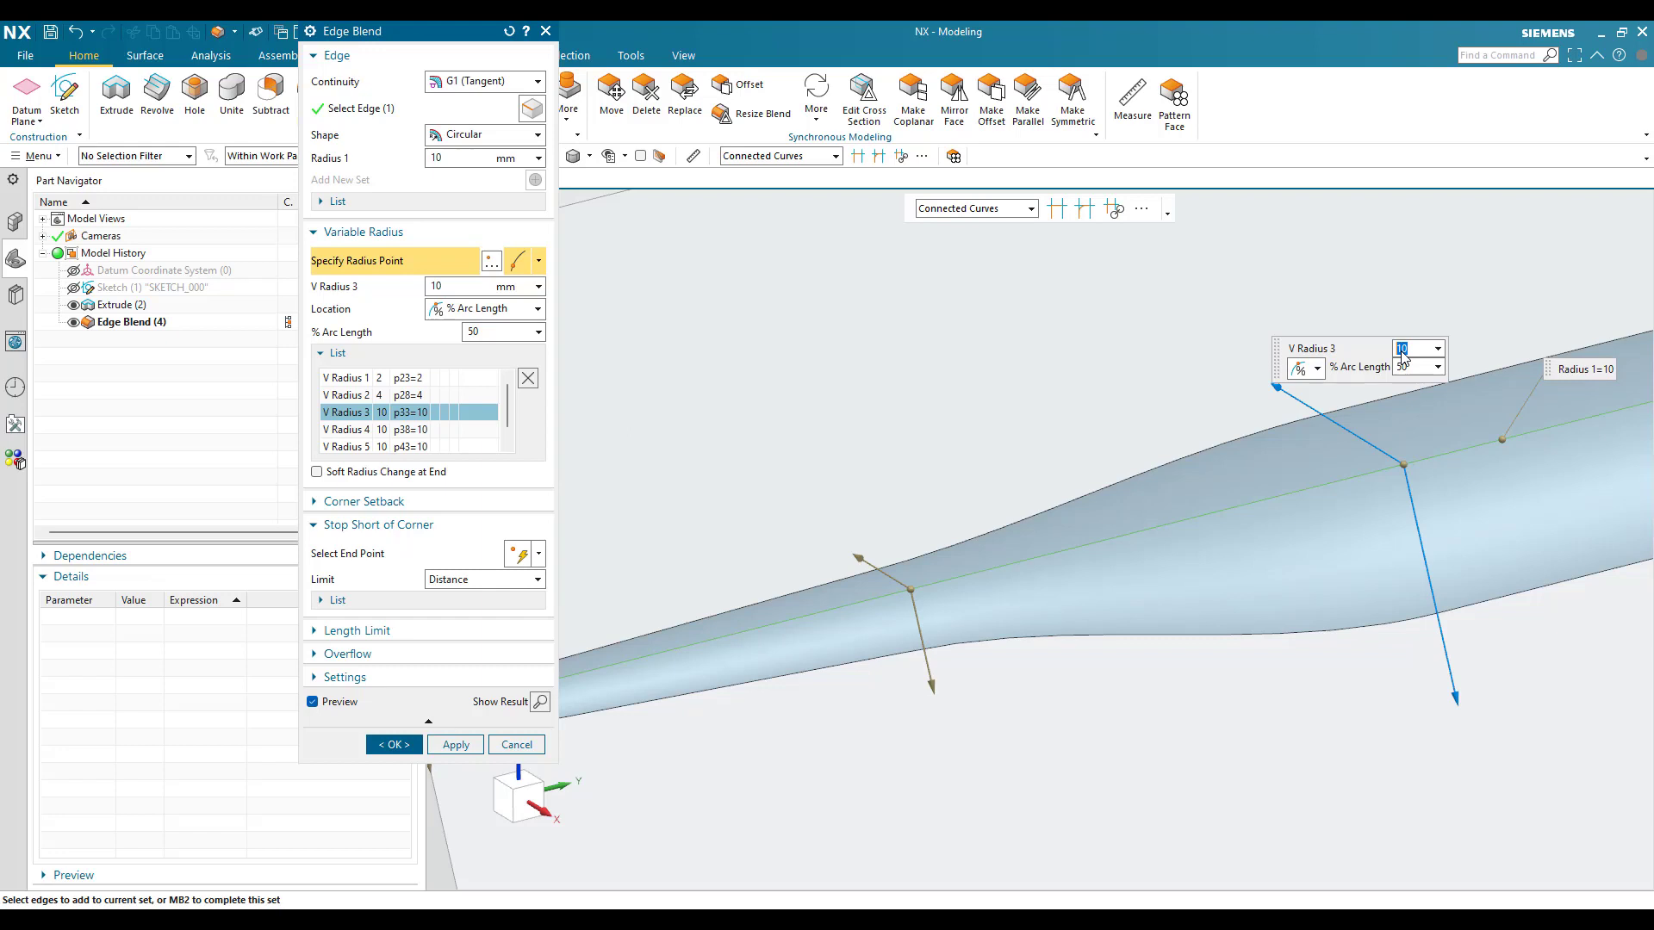
{"action": "key", "text": "Return"}
{"action": "scroll", "coordinate": [982, 540], "scroll_direction": "down", "scroll_amount": 3}
{"action": "scroll", "coordinate": [1206, 551], "scroll_direction": "up", "scroll_amount": 4}
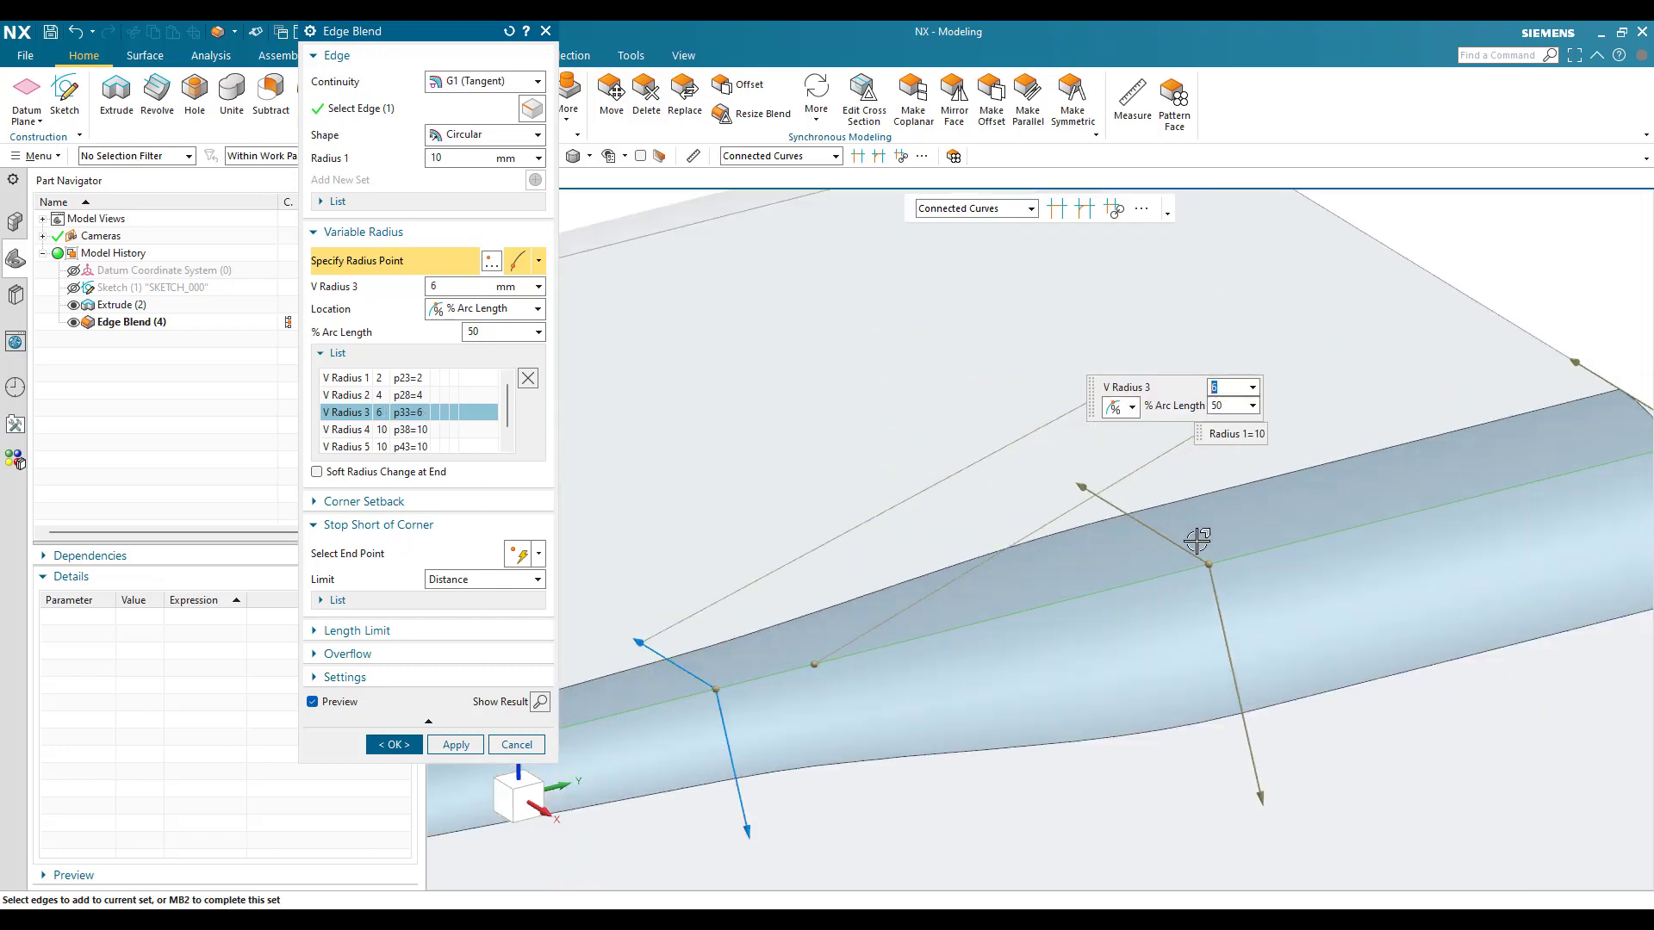
{"action": "left_click", "coordinate": [1210, 562]}
{"action": "left_click", "coordinate": [1563, 452]}
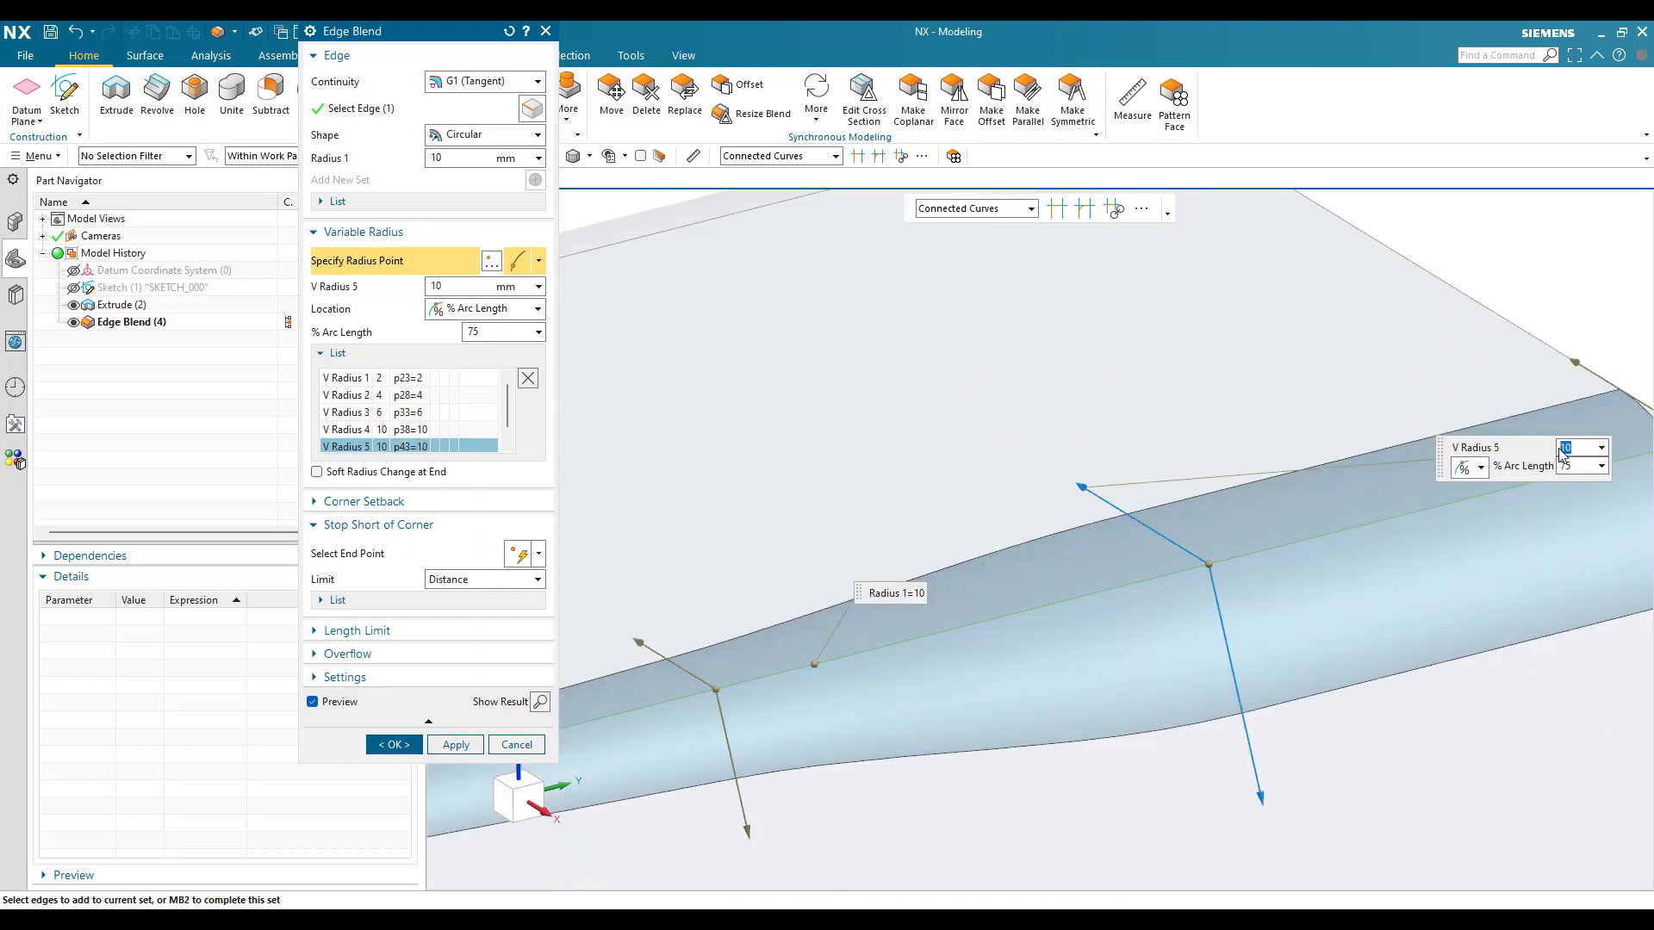
{"action": "type", "text": "8"}
{"action": "key", "text": "Return"}
{"action": "scroll", "coordinate": [1550, 456], "scroll_direction": "down", "scroll_amount": 3}
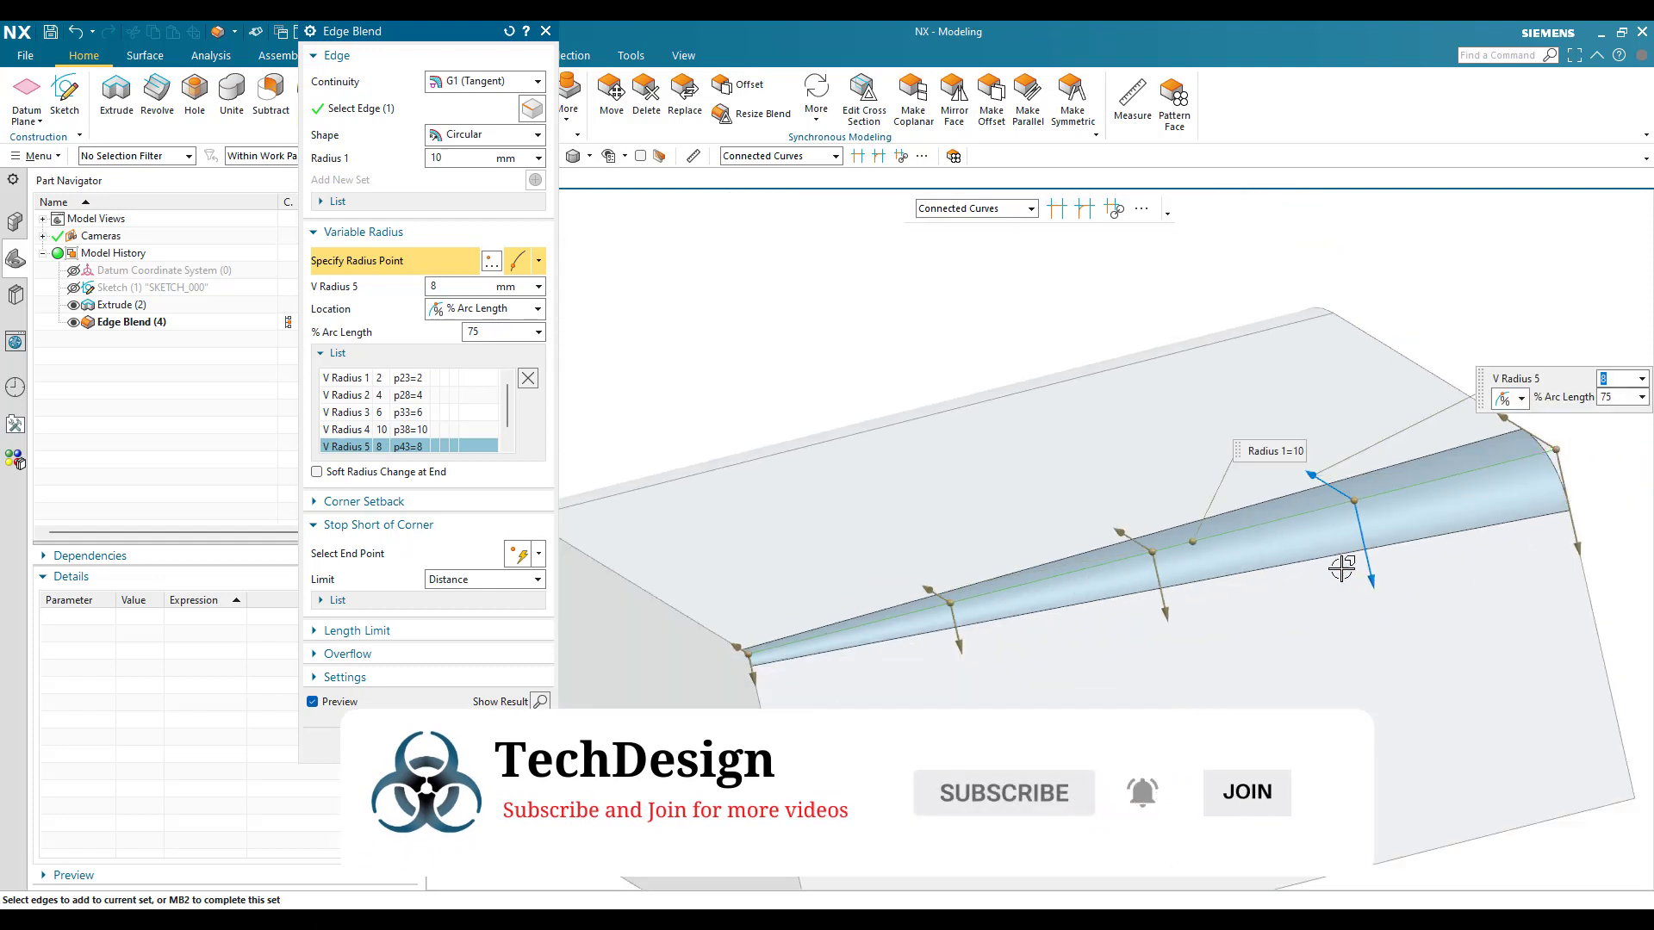
Raise the 75% point's radius to 9.5 mm and review each point's values in the list.
{"action": "mouse_move", "coordinate": [1374, 586]}
{"action": "left_mouse_down"}
{"action": "mouse_move", "coordinate": [1376, 614]}
{"action": "mouse_move", "coordinate": [1370, 572]}
{"action": "mouse_move", "coordinate": [1375, 600]}
{"action": "left_mouse_up"}
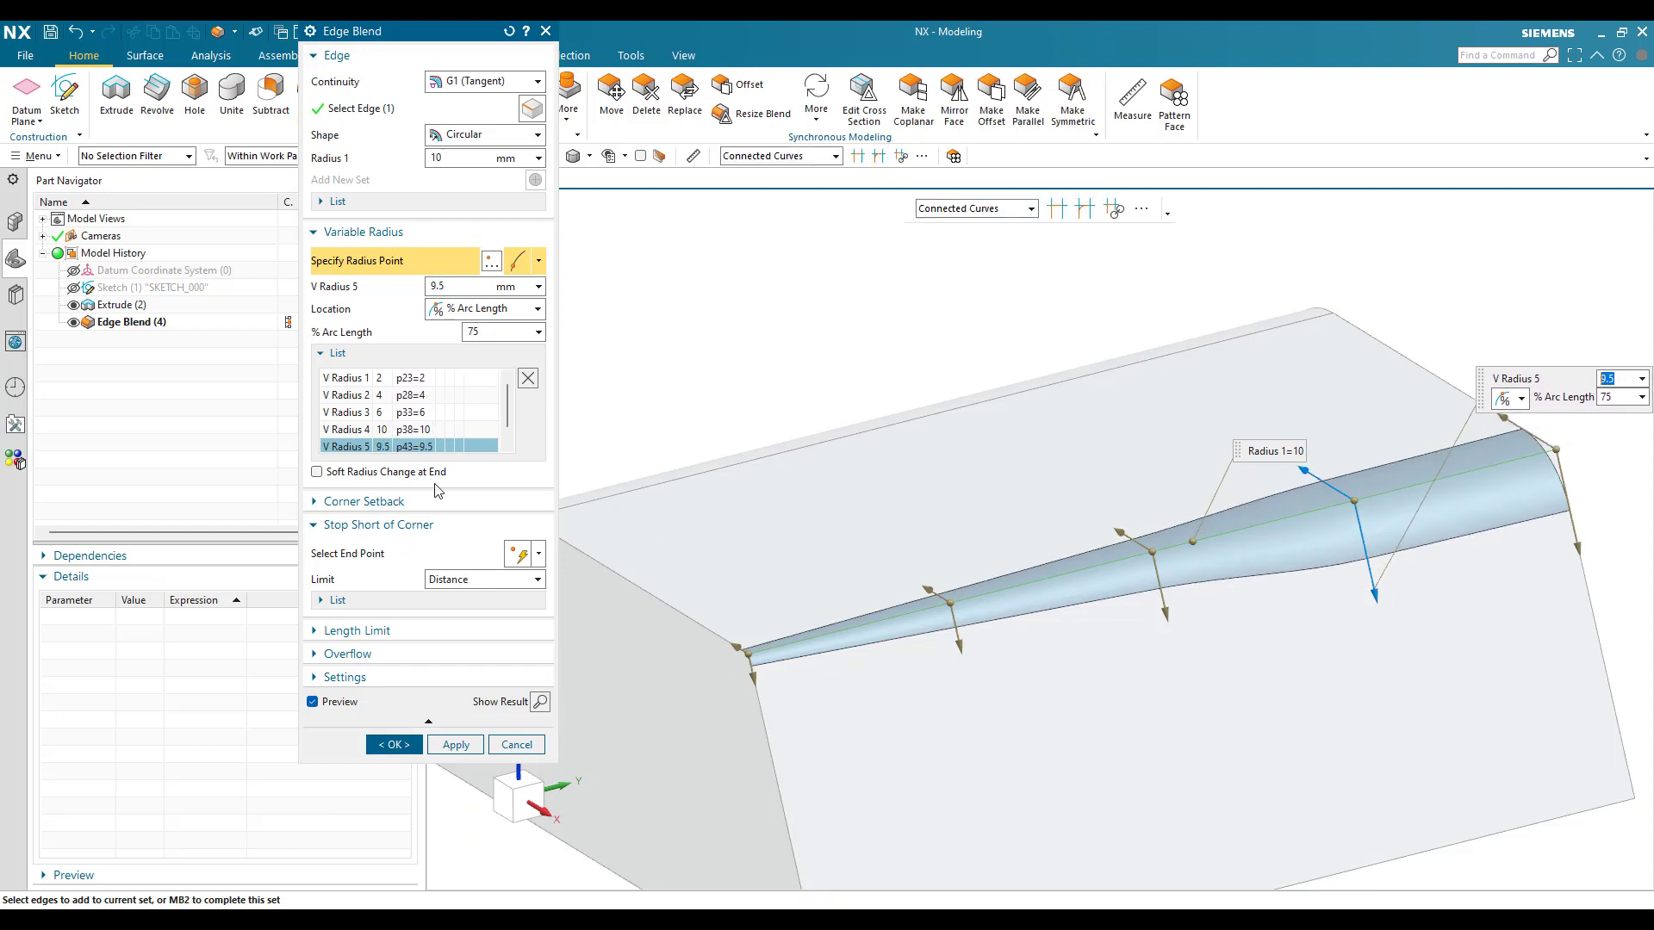
{"action": "left_click", "coordinate": [407, 379]}
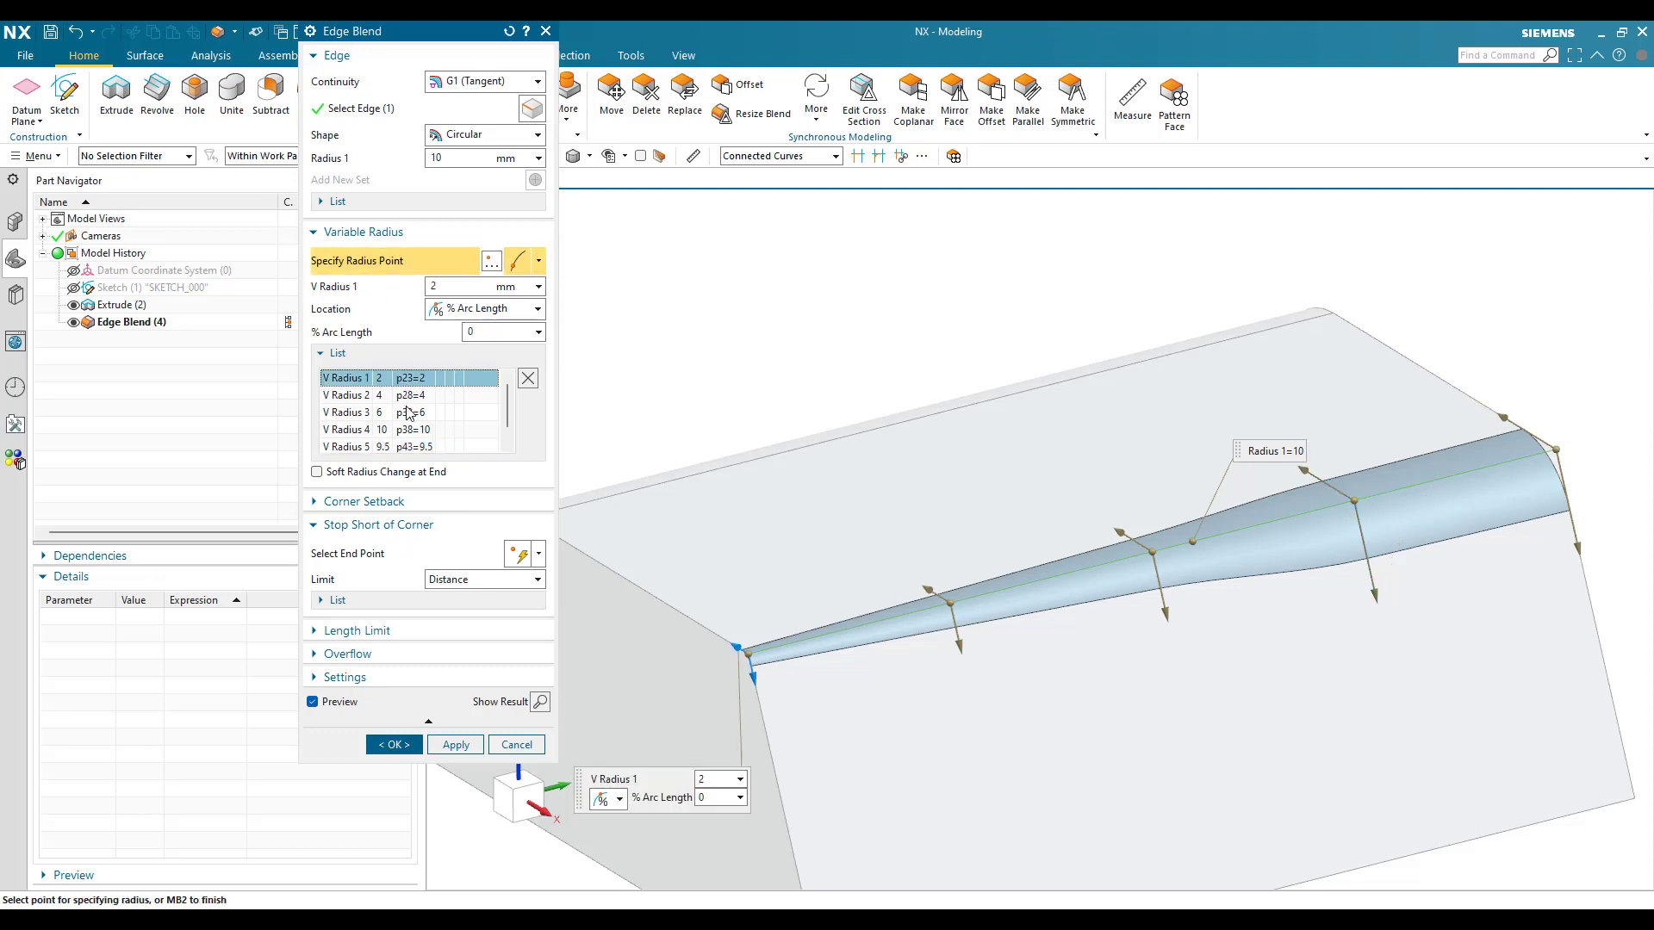
{"action": "left_click", "coordinate": [407, 413]}
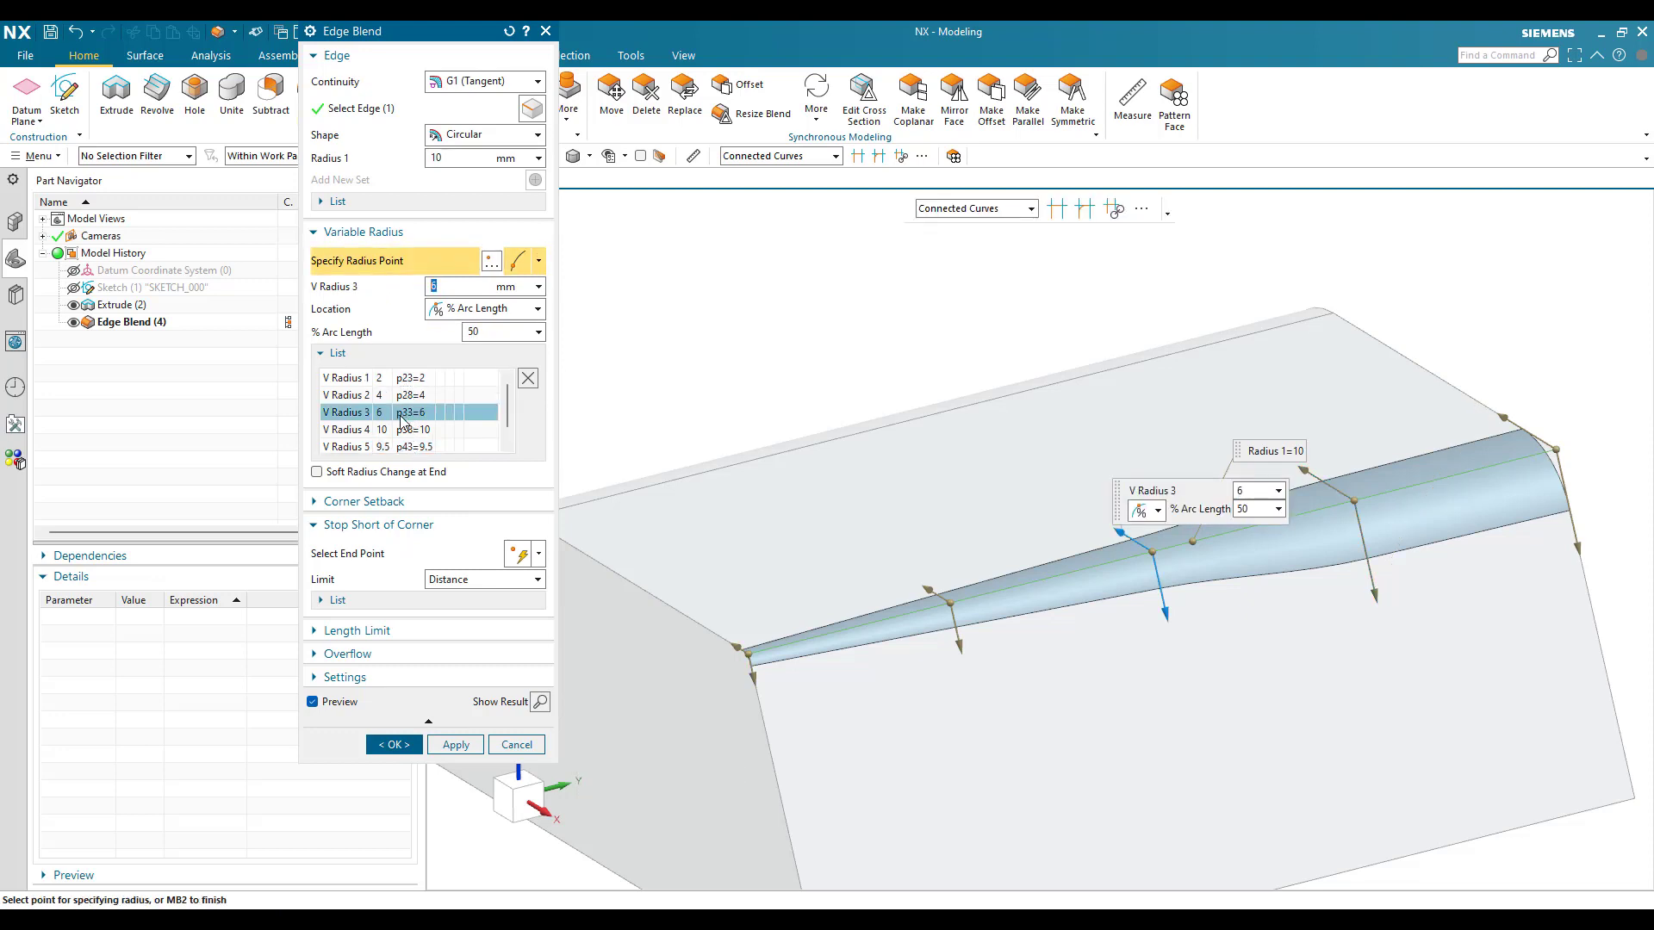
{"action": "key", "text": "Down"}
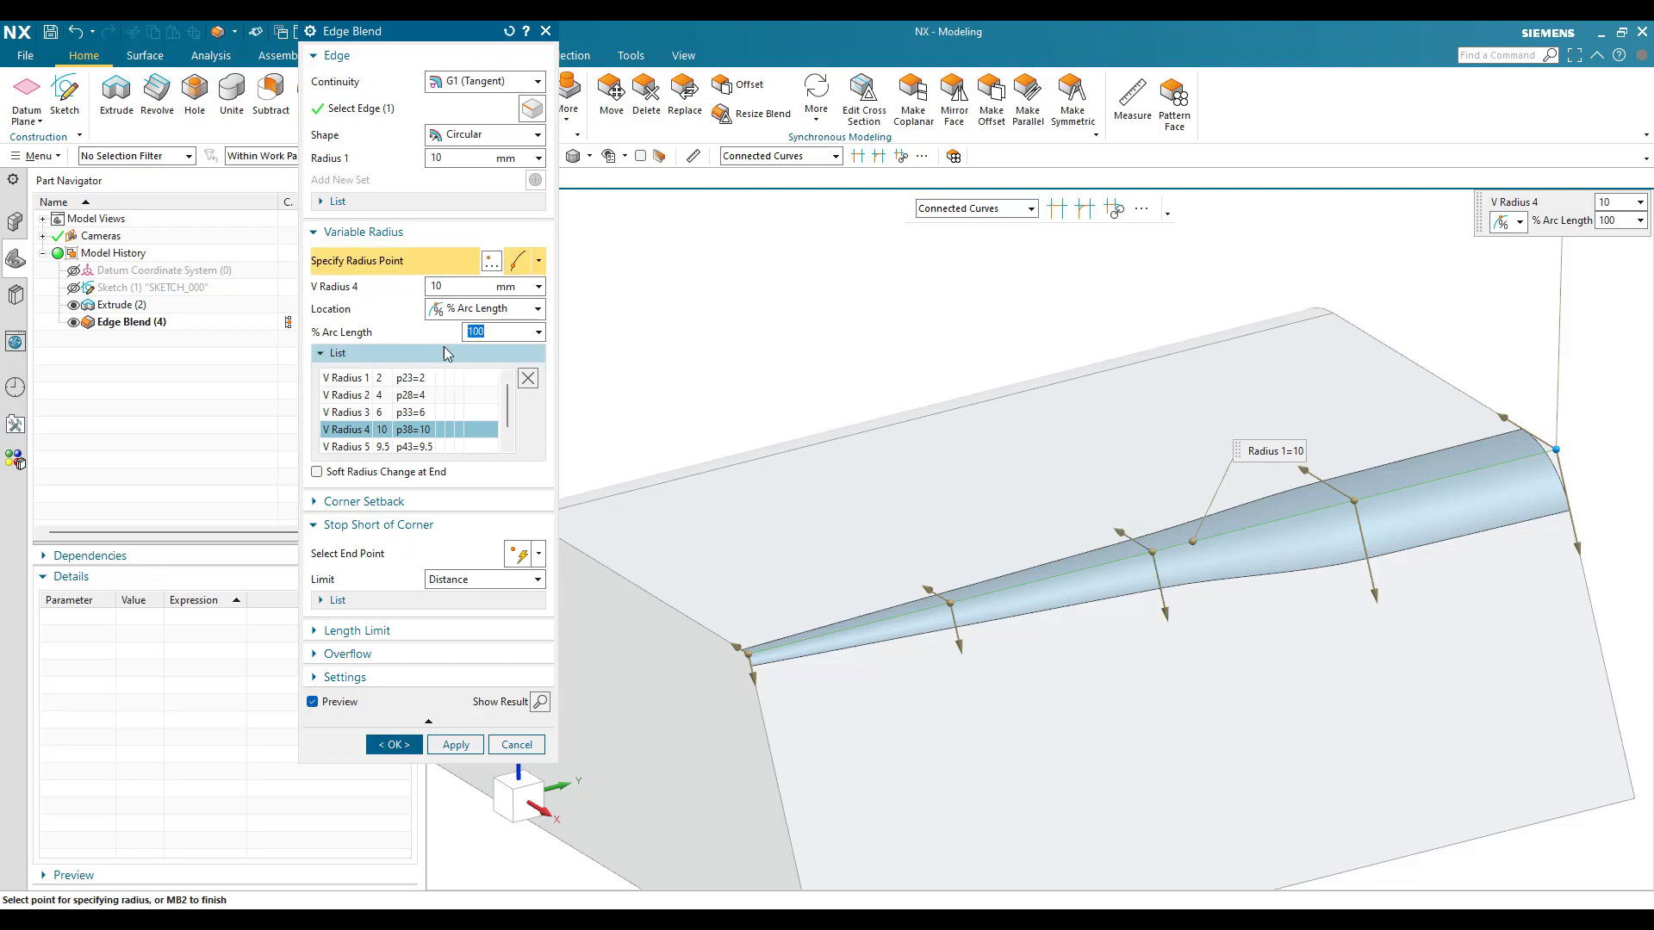
{"action": "key", "text": "Return"}
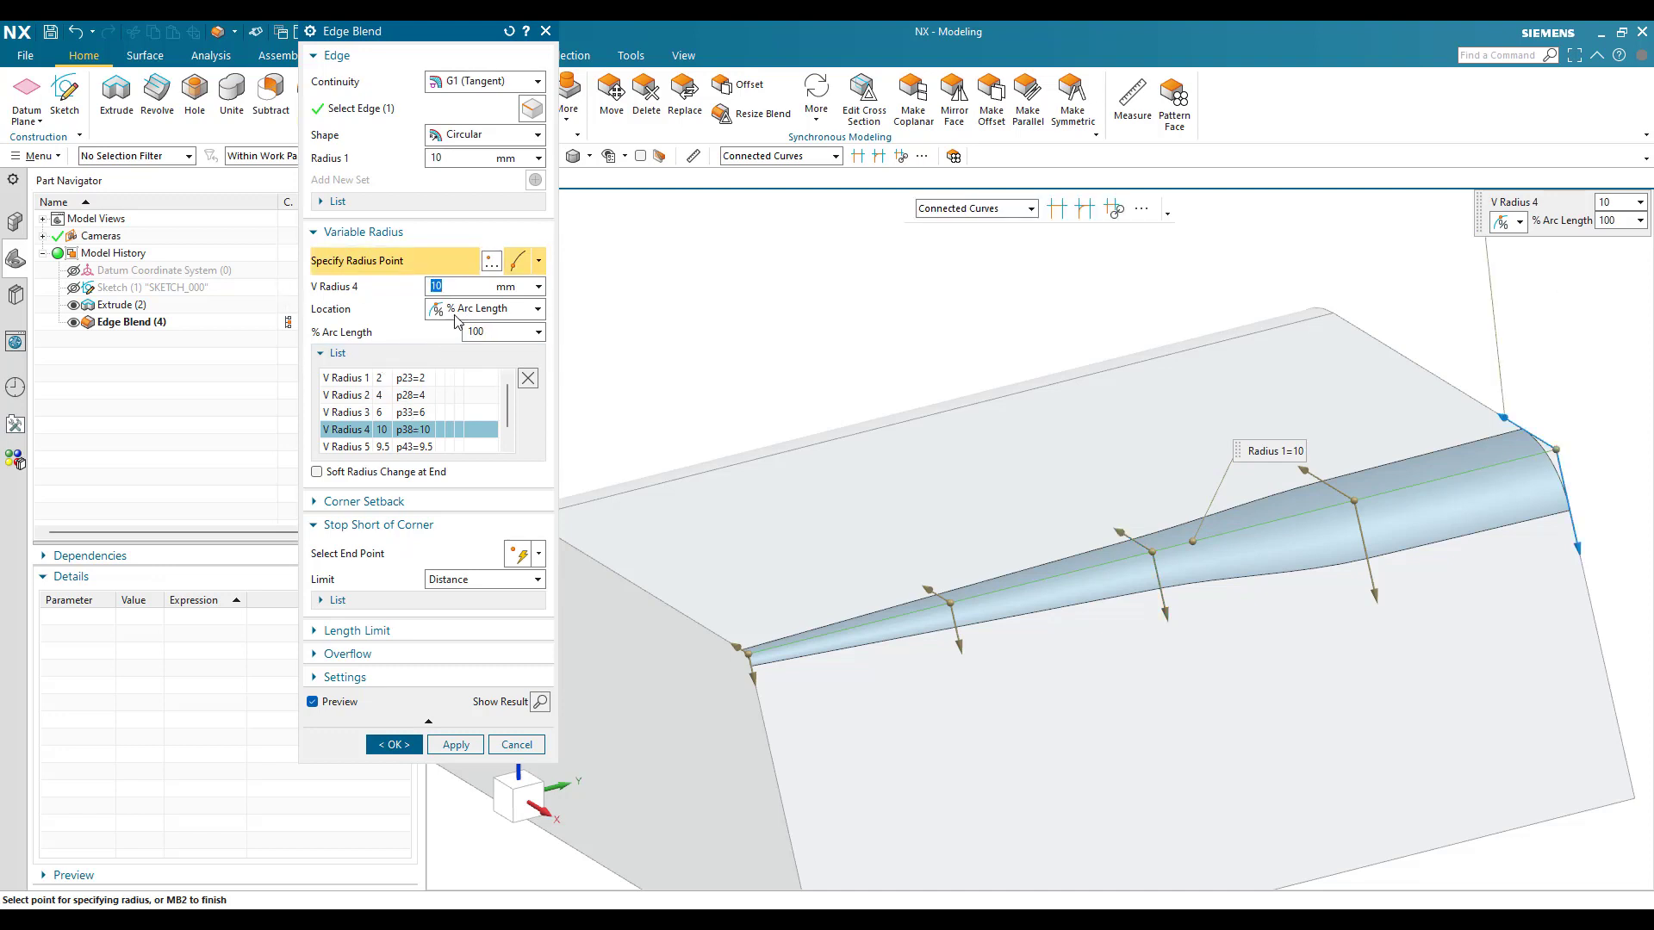
{"action": "left_click", "coordinate": [446, 414]}
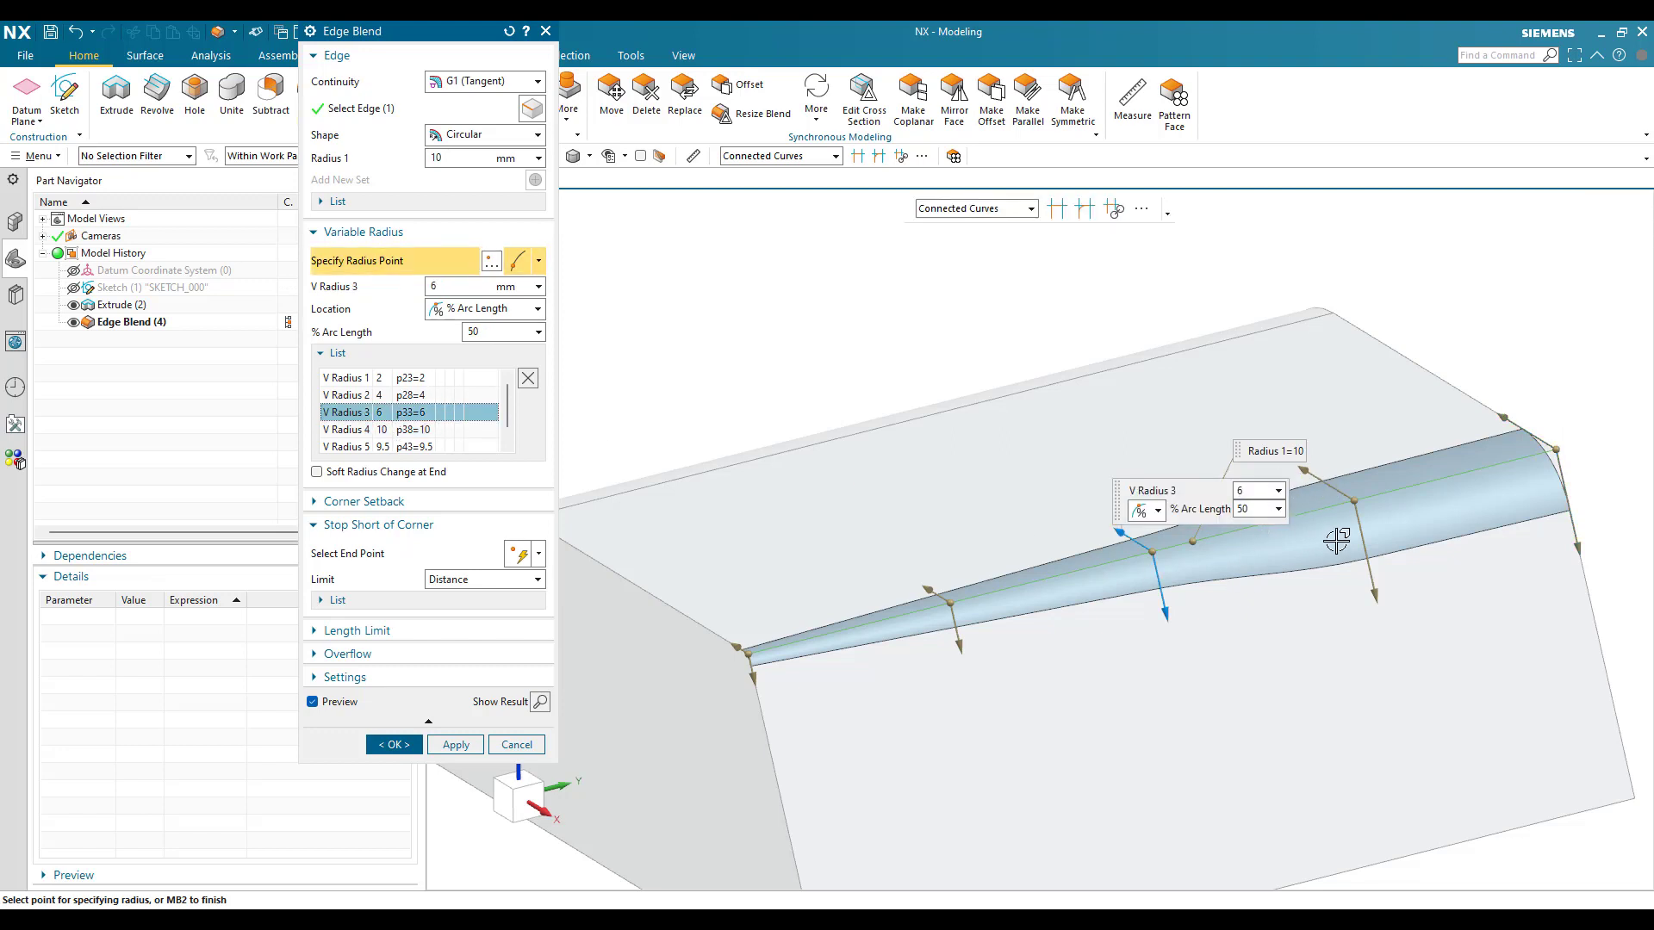
{"action": "scroll", "coordinate": [1387, 504], "scroll_direction": "up", "scroll_amount": 3}
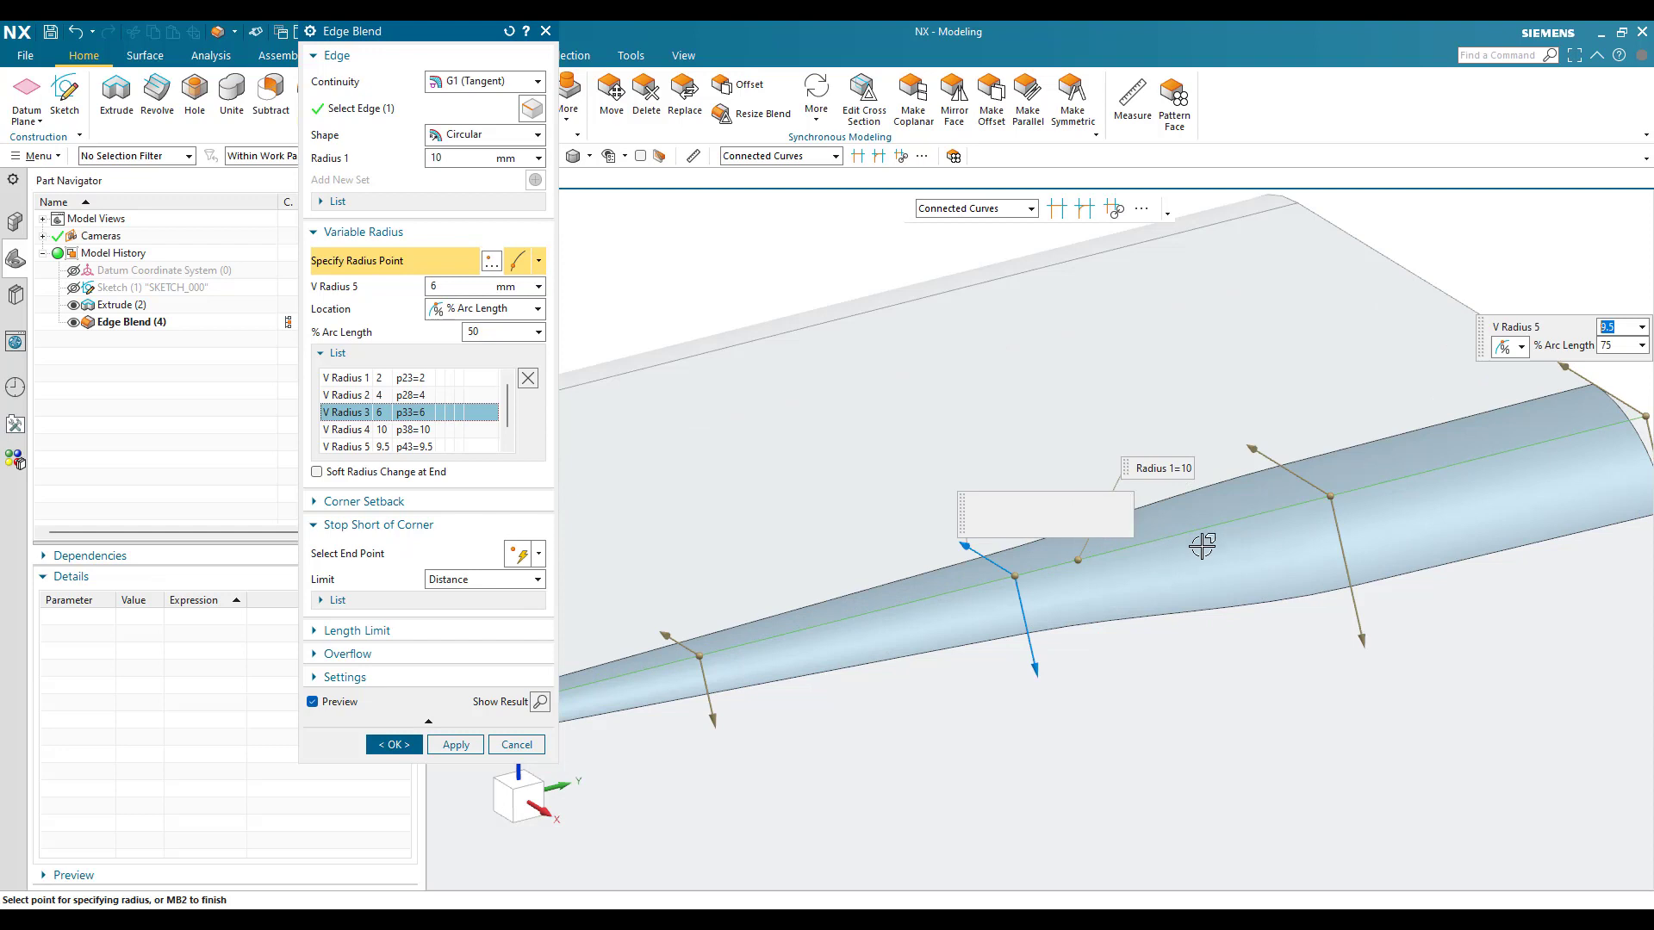
{"action": "scroll", "coordinate": [1281, 505], "scroll_direction": "down", "scroll_amount": 4}
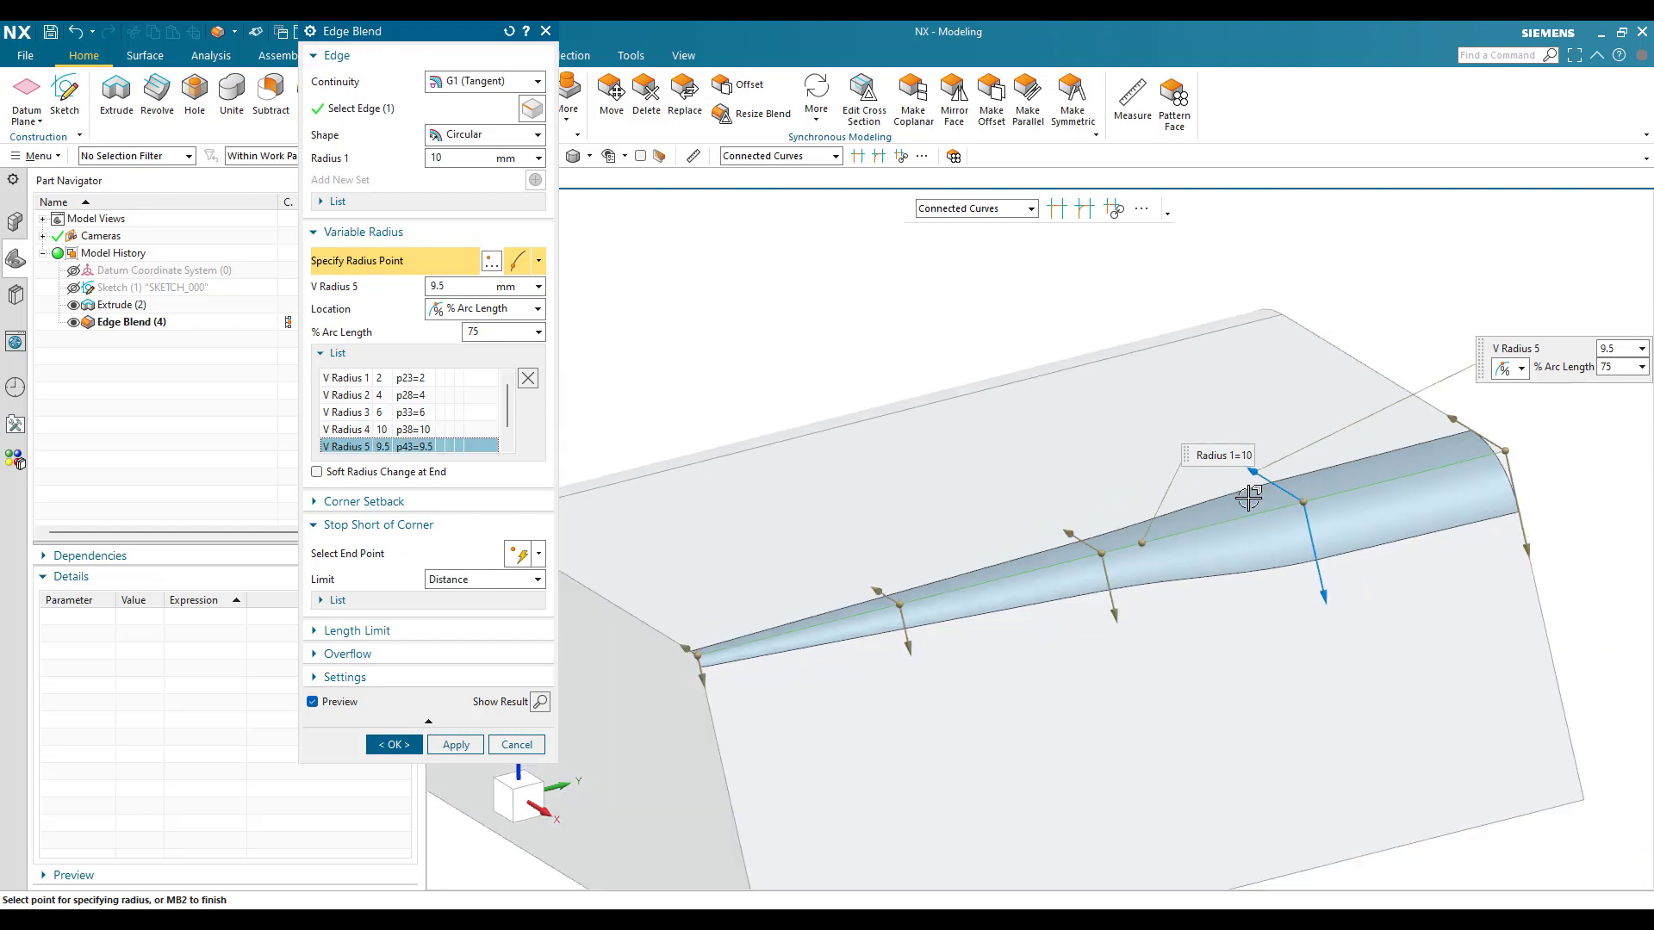
{"action": "scroll", "coordinate": [1330, 461], "scroll_direction": "down", "scroll_amount": 3}
{"action": "scroll", "coordinate": [1162, 570], "scroll_direction": "up", "scroll_amount": 3}
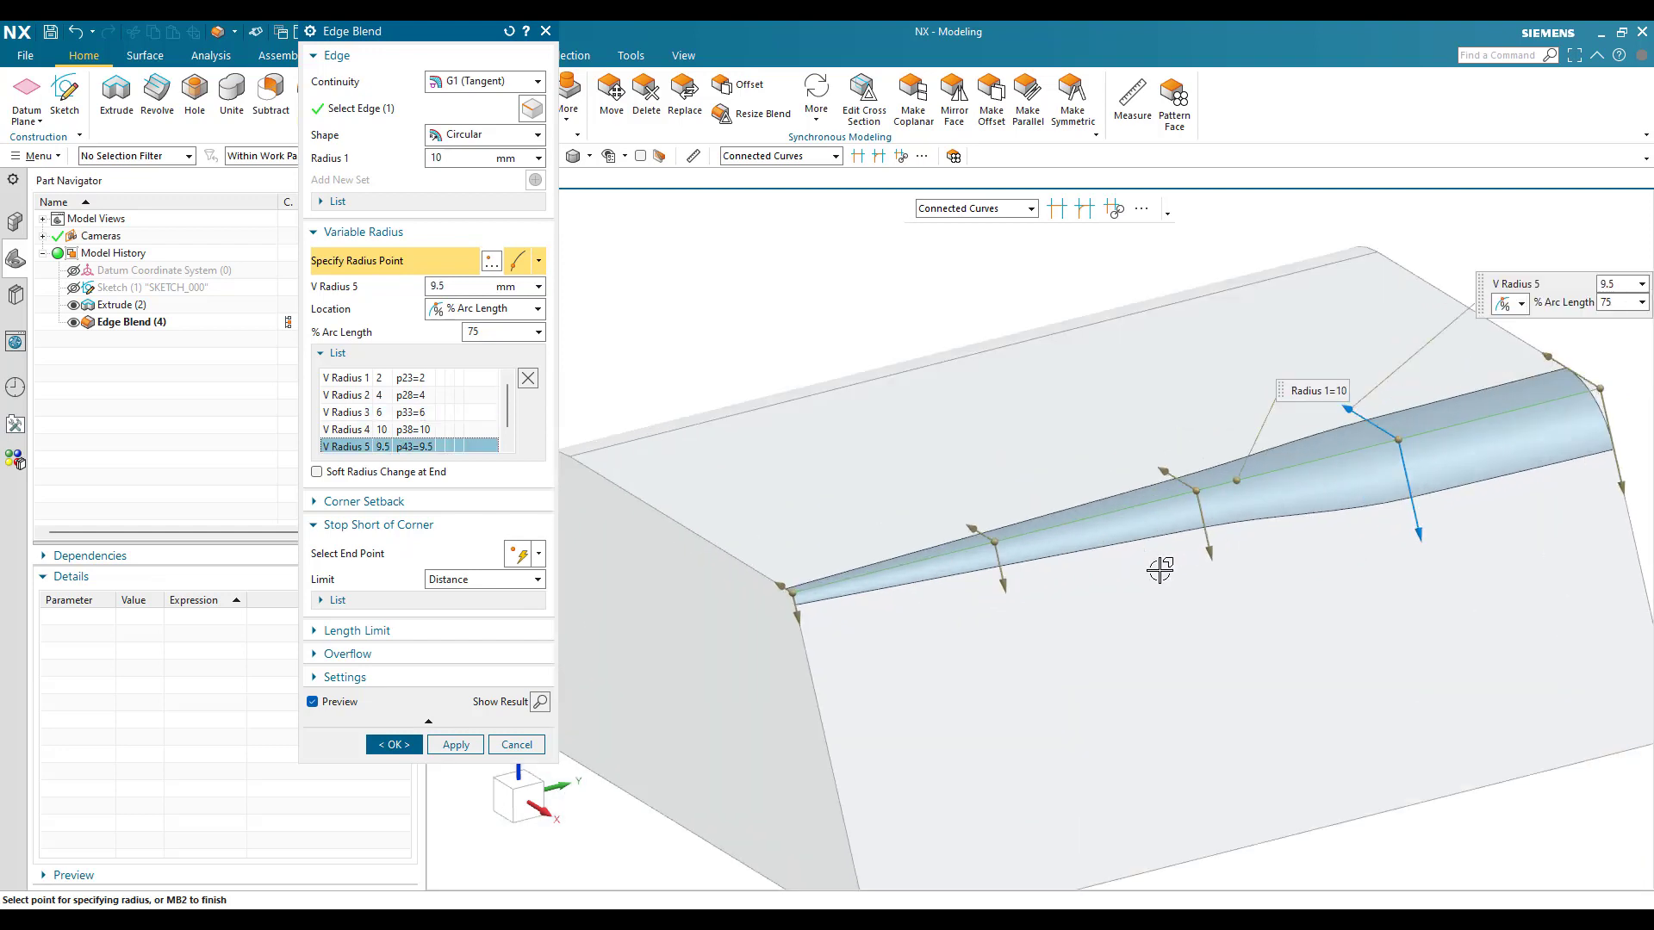